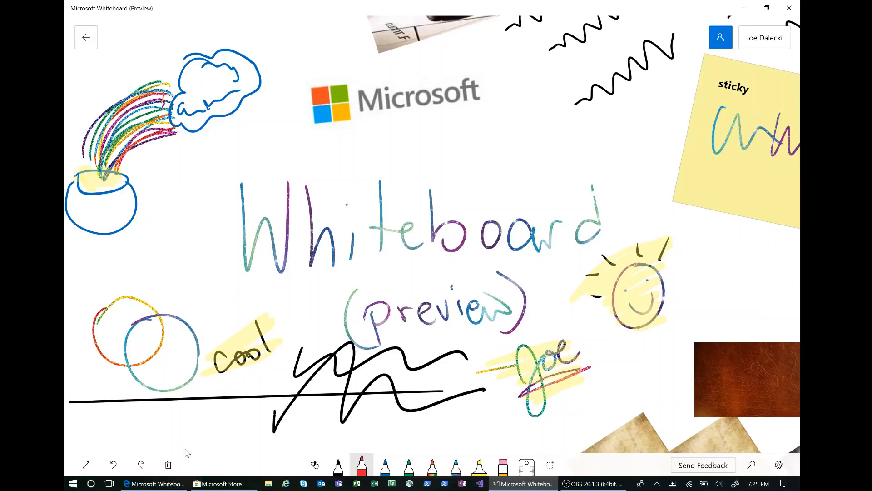
View the Whiteboard Preview product page in Edge and its Microsoft Store listing, and switch back to Microsoft Whiteboard.
left_click(158, 487)
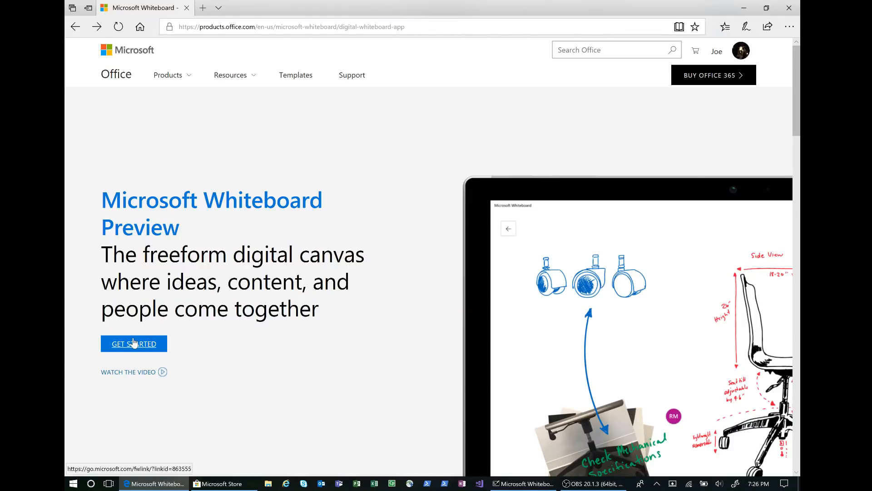
left_click(230, 484)
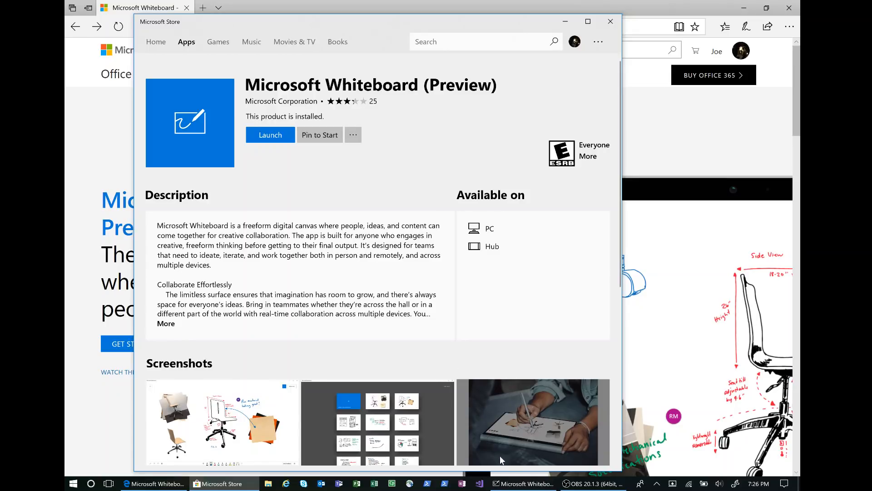
left_click(519, 484)
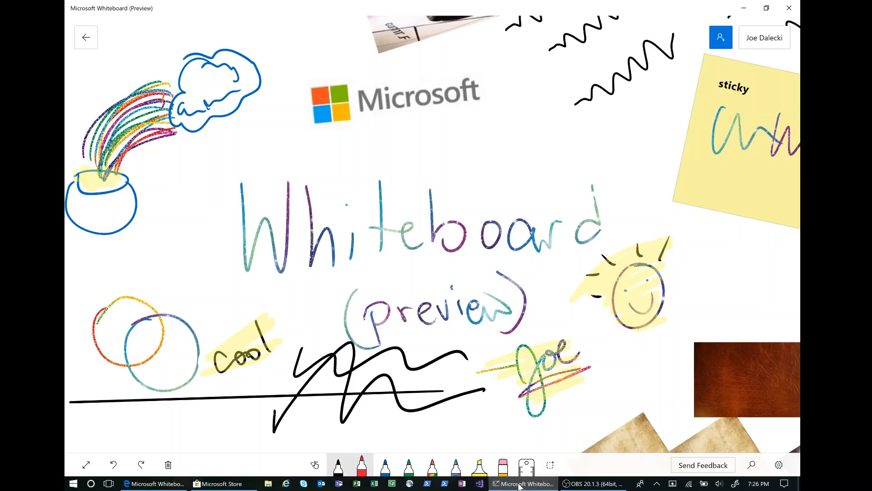
Scribble with the black pen beside the Microsoft logo, and erase the scribble together with the black wavy line above it.
left_click(338, 466)
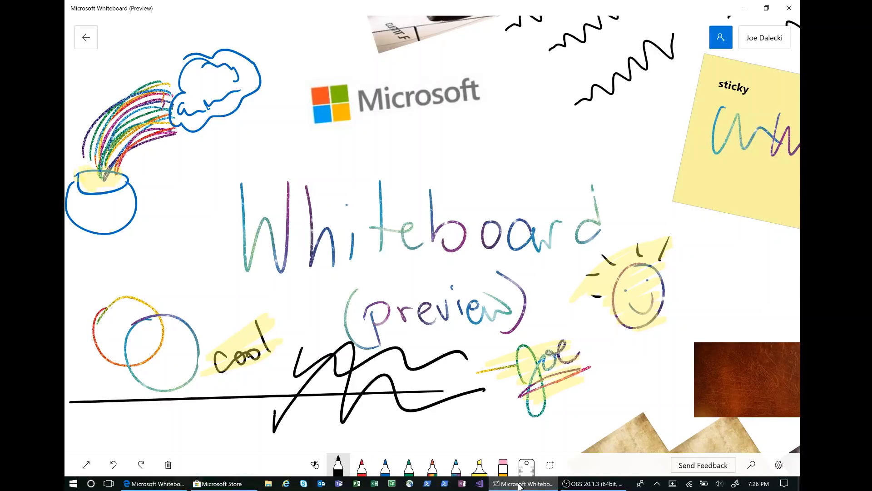
mouse_move(547, 117)
left_mouse_down()
mouse_move(538, 157)
mouse_move(639, 125)
left_mouse_up()
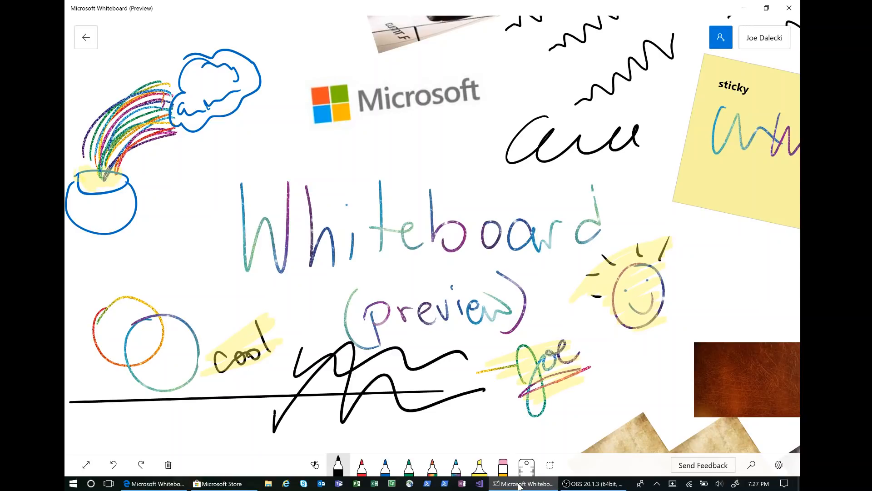
mouse_move(639, 127)
left_mouse_down()
mouse_move(555, 142)
mouse_move(545, 141)
mouse_move(541, 115)
mouse_move(547, 121)
mouse_move(632, 59)
left_mouse_up()
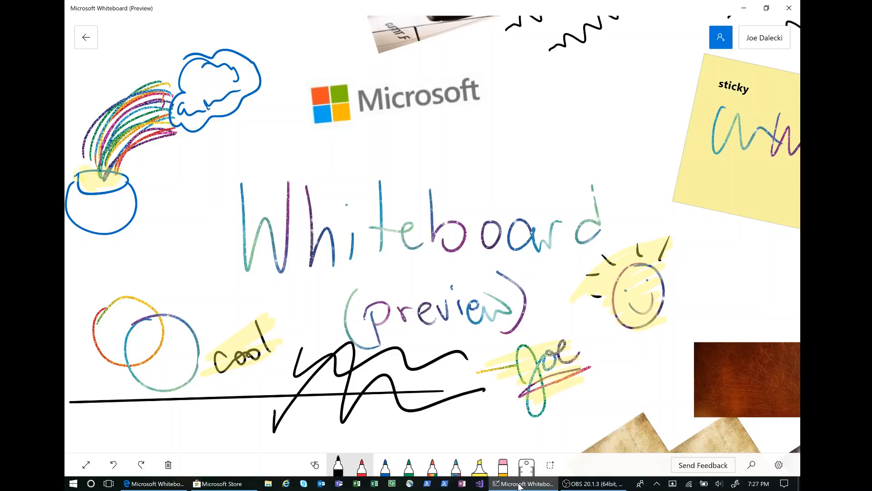
Draw three short wavy strokes in red, blue and green, stacked in the free space beside the Microsoft logo.
left_click(362, 464)
mouse_move(545, 129)
left_mouse_down()
mouse_move(581, 119)
mouse_move(616, 125)
left_mouse_up()
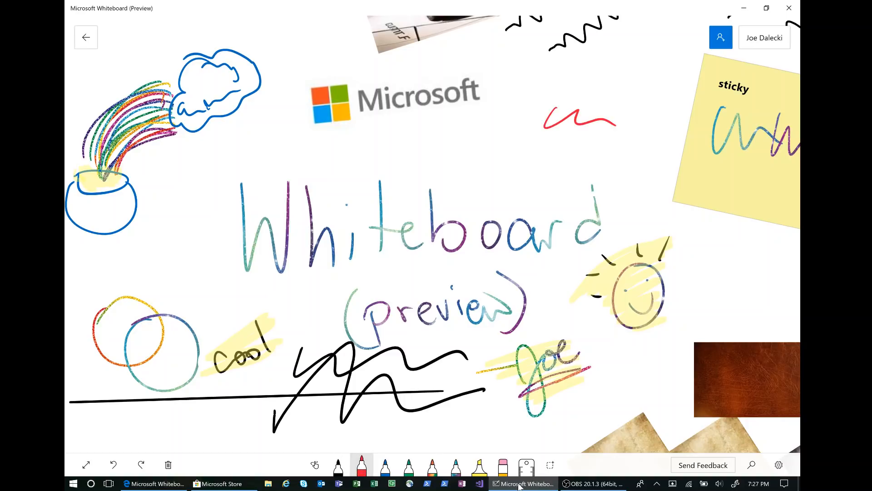
left_click(385, 465)
mouse_move(548, 149)
left_mouse_down()
mouse_move(575, 136)
mouse_move(623, 151)
left_mouse_up()
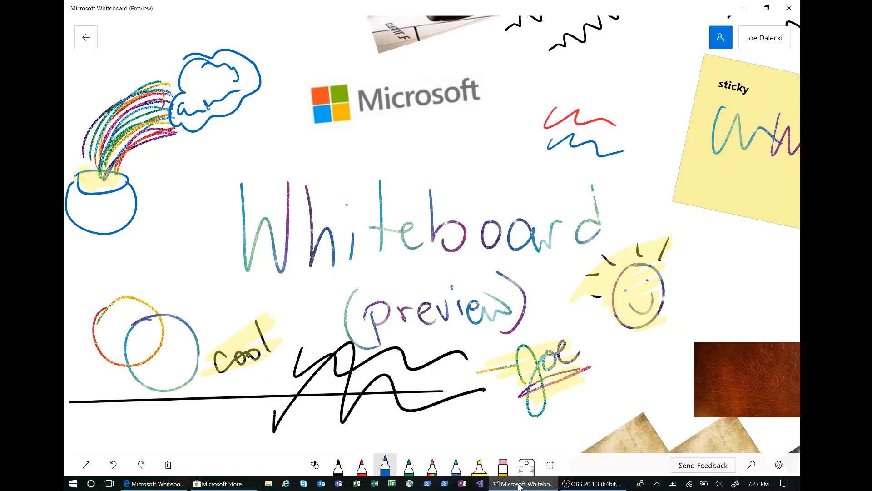
left_click(409, 464)
mouse_move(543, 153)
left_mouse_down()
mouse_move(543, 166)
mouse_move(625, 168)
left_mouse_up()
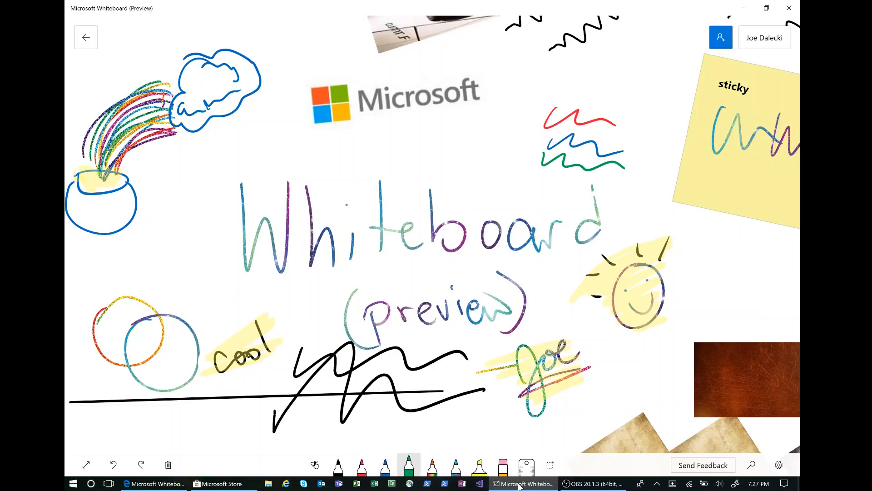
Scribble two adjoining patches above the wavy strokes, one with the rainbow pen and one with the galaxy pen.
left_click(432, 464)
mouse_move(575, 74)
left_mouse_down()
mouse_move(625, 55)
mouse_move(641, 82)
mouse_move(652, 77)
left_mouse_up()
left_click(455, 464)
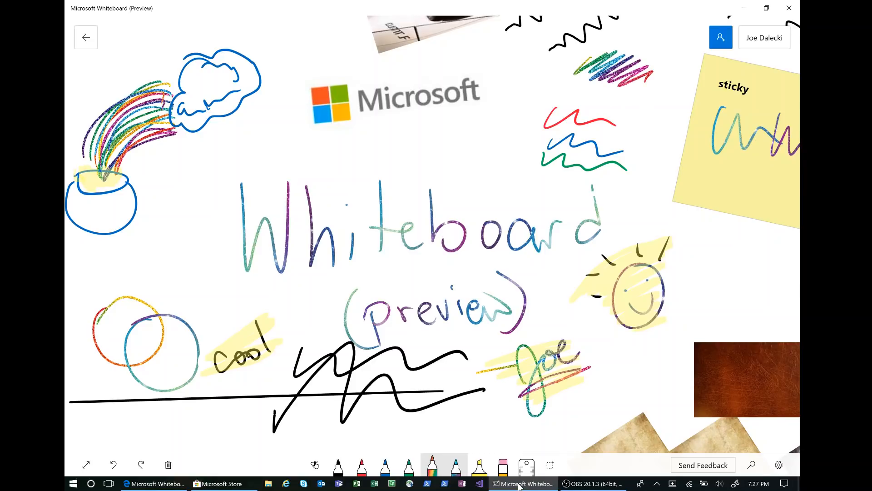
mouse_move(645, 25)
left_mouse_down()
mouse_move(654, 44)
mouse_move(676, 50)
mouse_move(663, 72)
mouse_move(689, 63)
left_mouse_up()
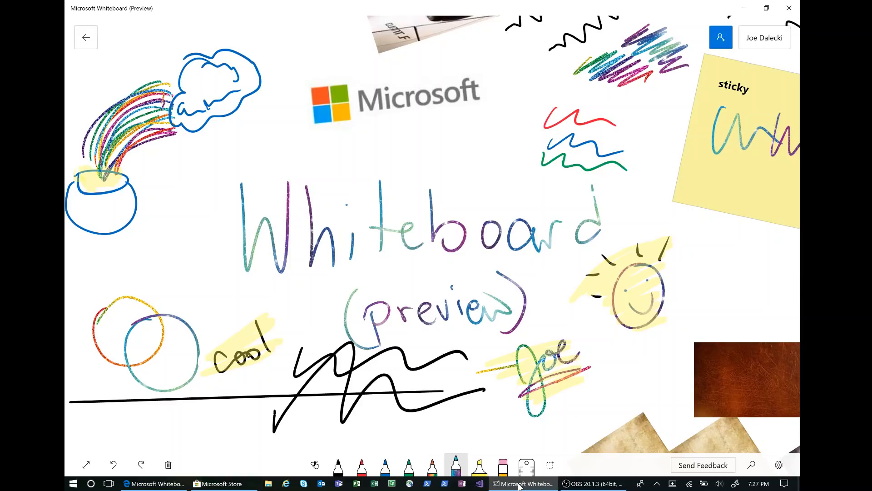
Highlight the red, blue and green wavy strokes in yellow, and erase the strokes together with their highlighting.
left_click(480, 465)
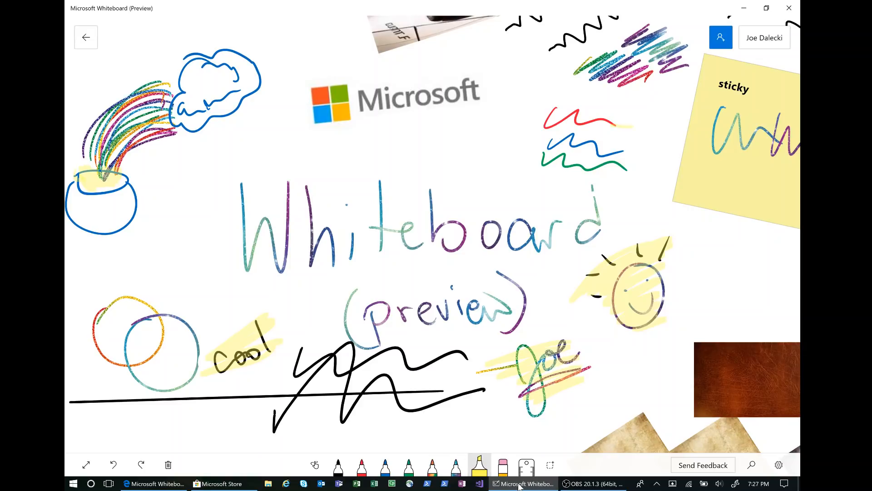
mouse_move(617, 126)
left_mouse_down()
mouse_move(630, 115)
mouse_move(621, 131)
mouse_move(549, 146)
mouse_move(626, 159)
mouse_move(625, 169)
mouse_move(540, 166)
left_mouse_up()
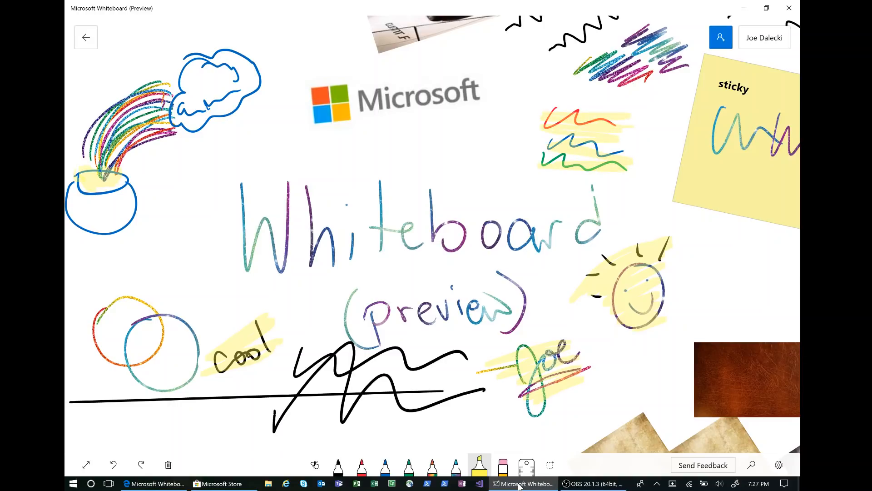
left_click(503, 464)
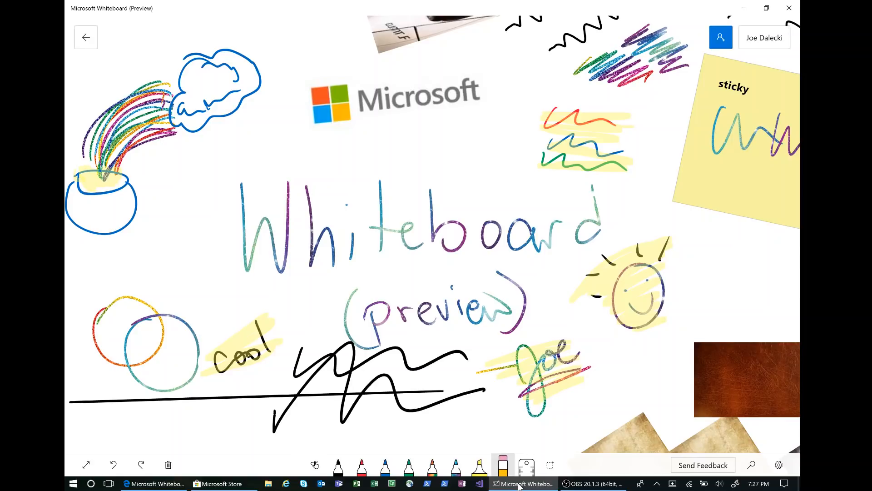
mouse_move(618, 166)
left_mouse_down()
mouse_move(571, 159)
mouse_move(604, 123)
mouse_move(566, 119)
left_mouse_up()
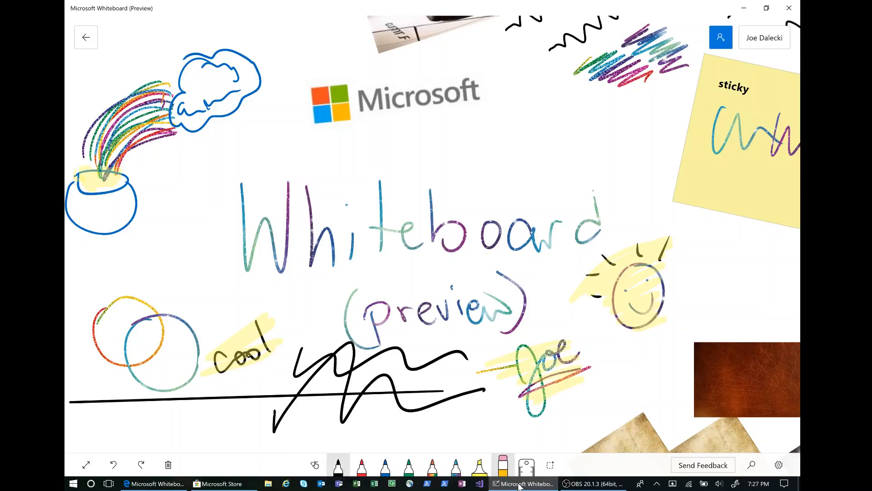
Draw overlapping loops and three wavy lines with the black pen between the Microsoft logo and the sticky note.
left_click(338, 464)
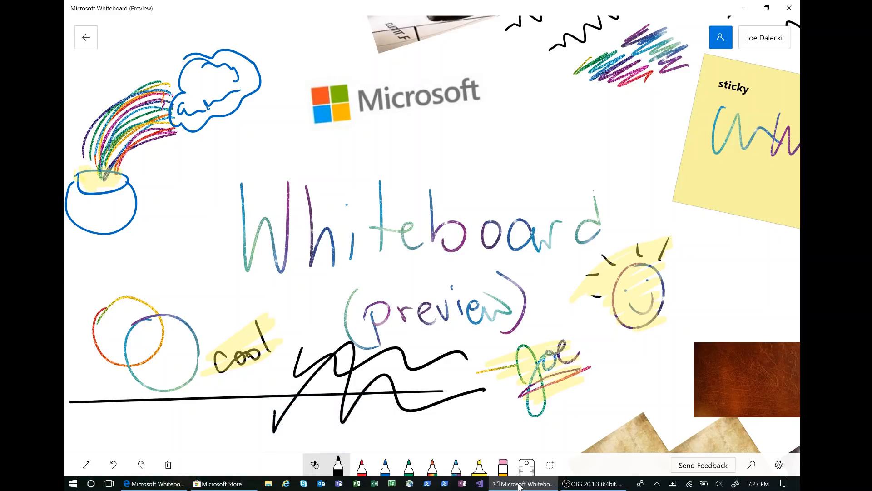
mouse_move(595, 91)
left_mouse_down()
mouse_move(572, 136)
mouse_move(590, 113)
mouse_move(544, 135)
left_mouse_up()
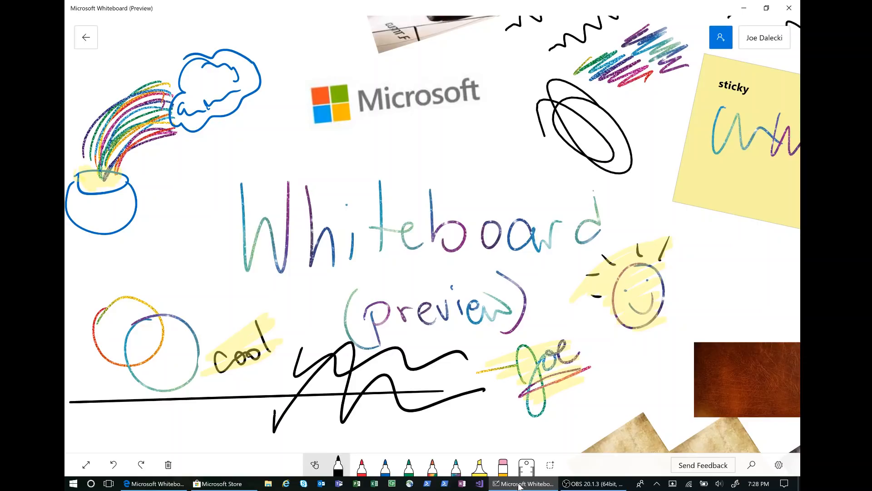
left_click_drag(531, 64, 441, 133)
left_click_drag(576, 79, 482, 158)
left_click_drag(595, 181, 486, 208)
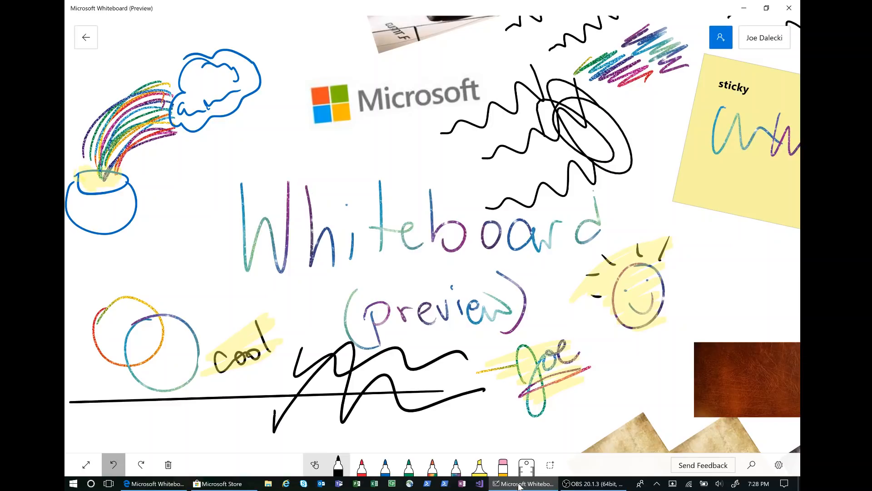
Undo the last four black pen strokes, the three wavy lines and the overlapping loops.
left_click(114, 465)
left_click(113, 464)
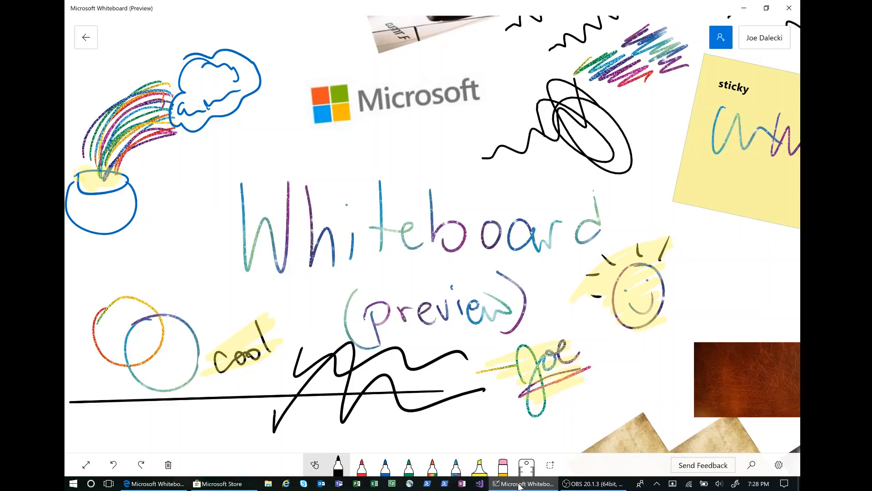
left_click(113, 464)
key("ctrl+z")
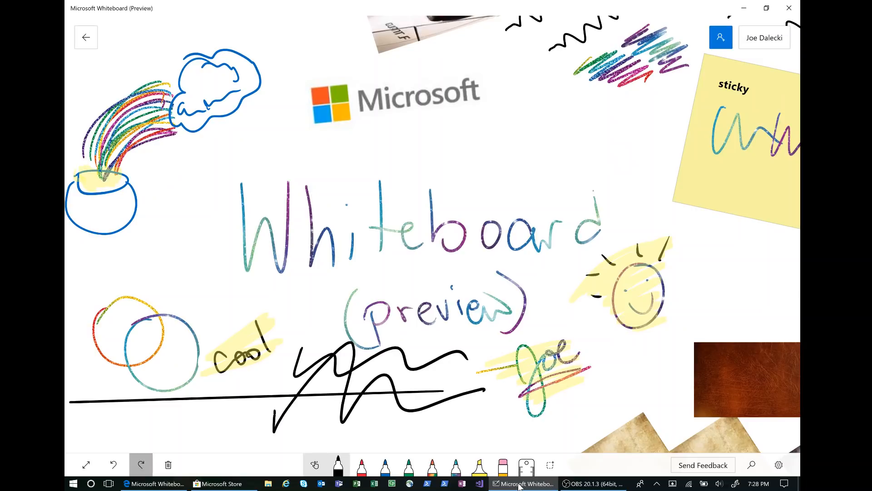
Redo the four undone black pen strokes, restoring the loops and the three wavy lines.
left_click(141, 464)
left_click(141, 465)
left_click(141, 465)
left_click(141, 464)
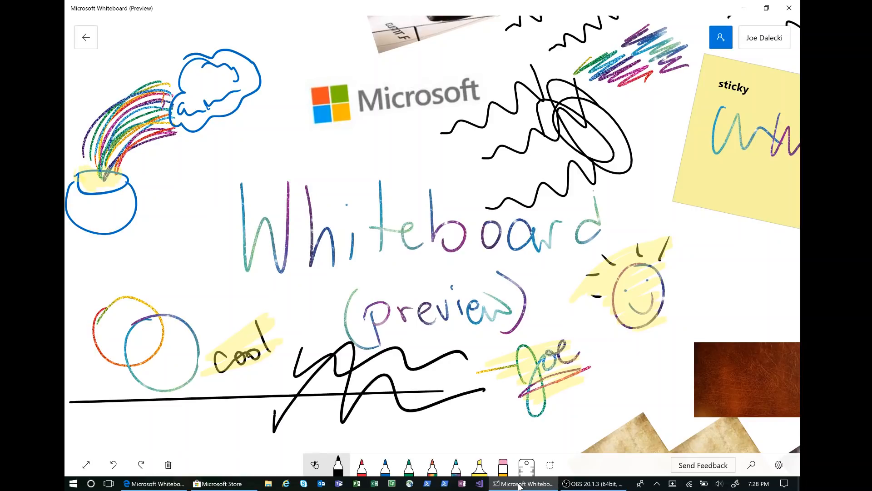
Clear the whole canvas, and undo the clearing to bring all content back.
left_click(168, 464)
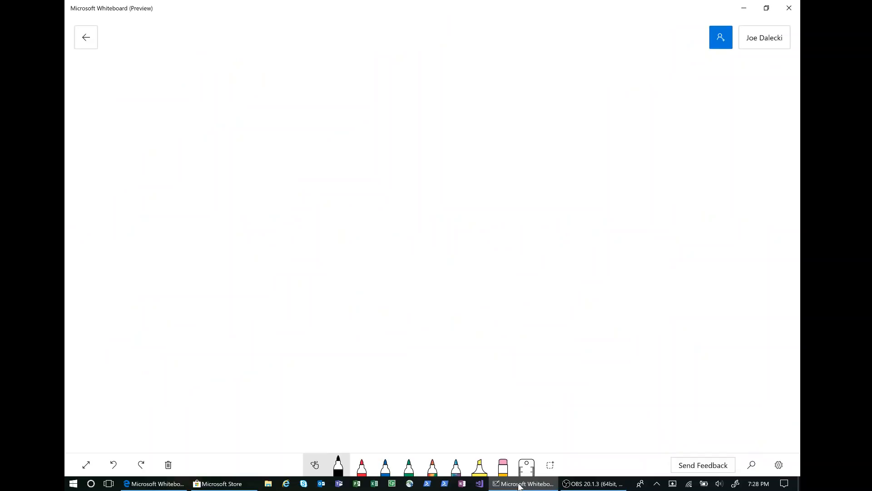
key("ctrl+z")
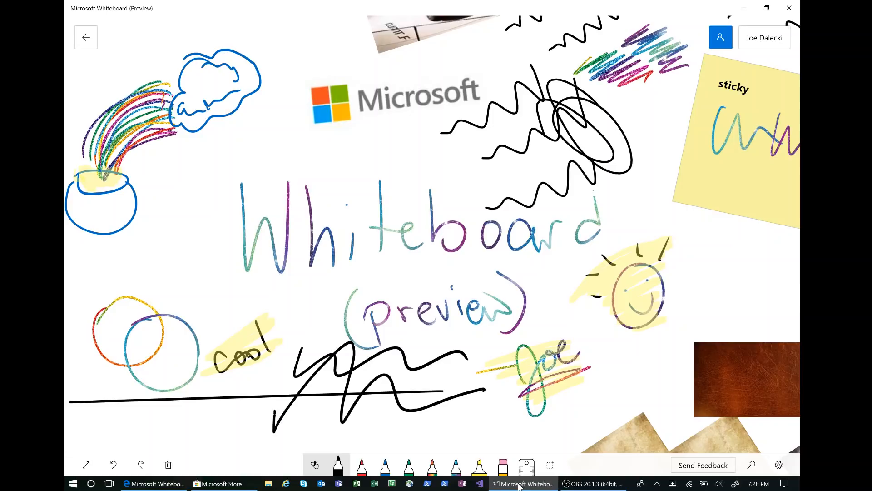
View the entire board zoomed out, and return to the normal canvas view.
left_click(86, 464)
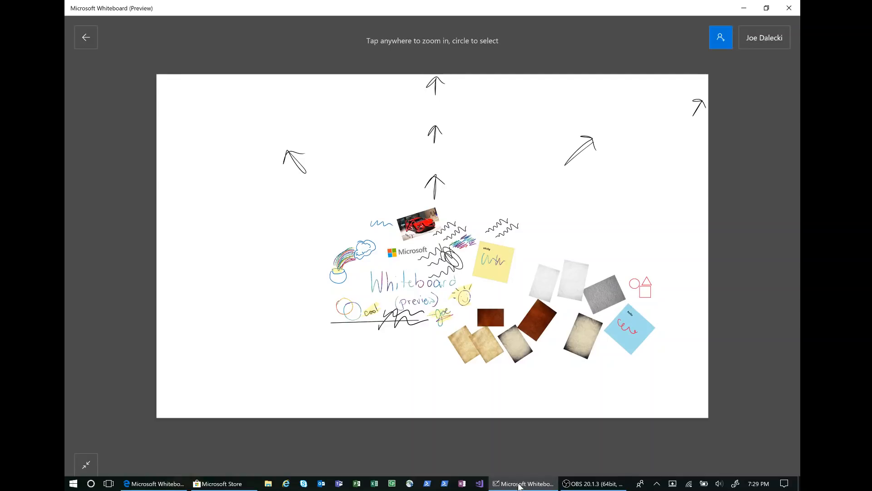
key("Escape")
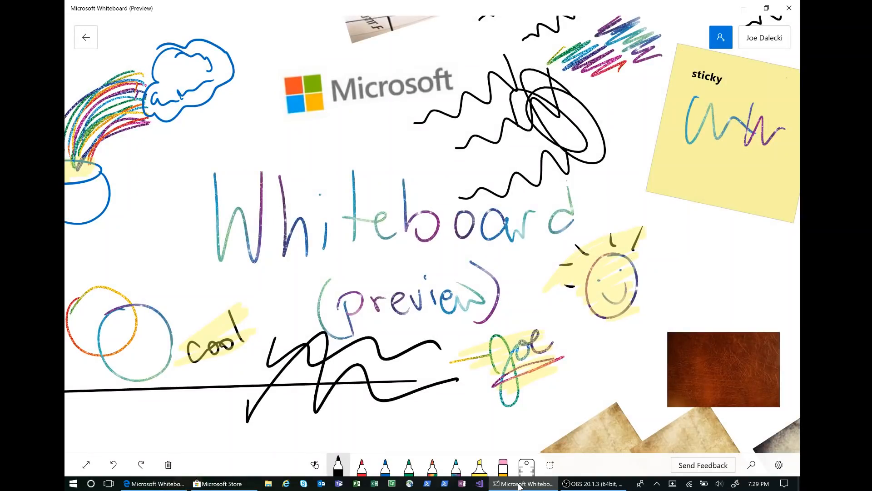
Show the ruler in the blank area beside the two circles, rotate it to 22°, and draw a black line along its edge.
scroll(433, 246, "up", 1)
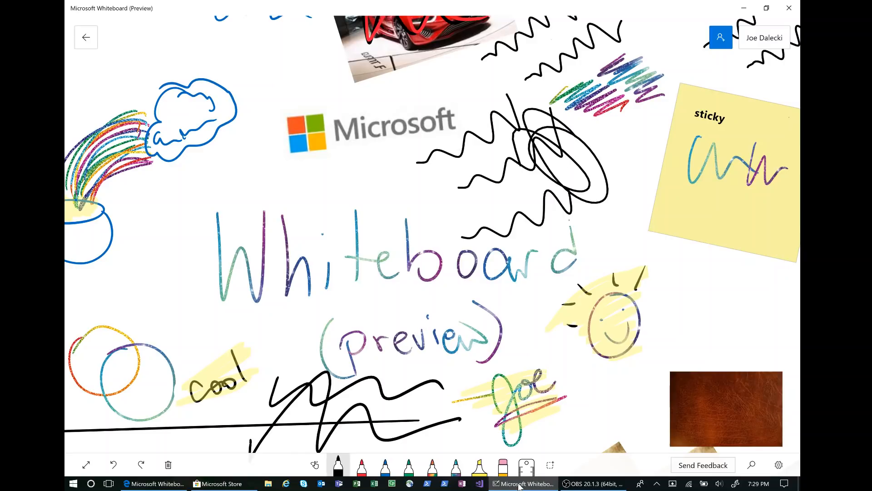
scroll(433, 245, "down", 5)
scroll(433, 246, "left", 6)
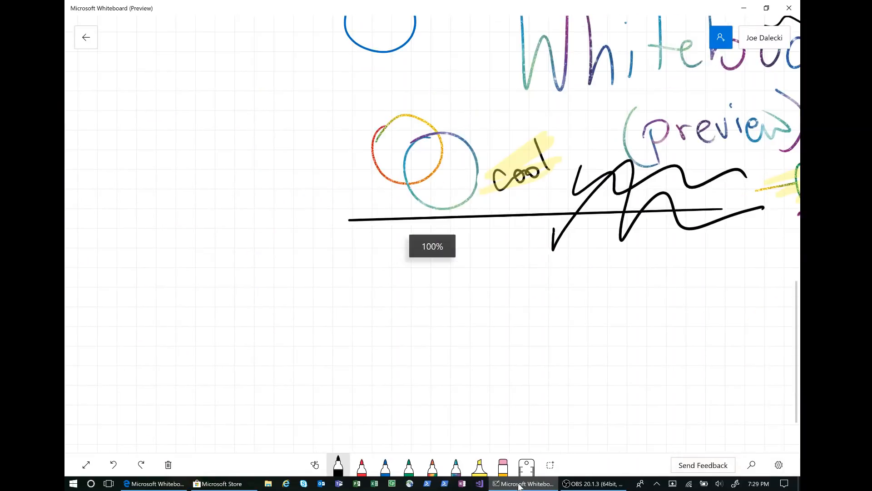
scroll(432, 245, "left", 2)
scroll(432, 245, "down", 1)
left_click(526, 467)
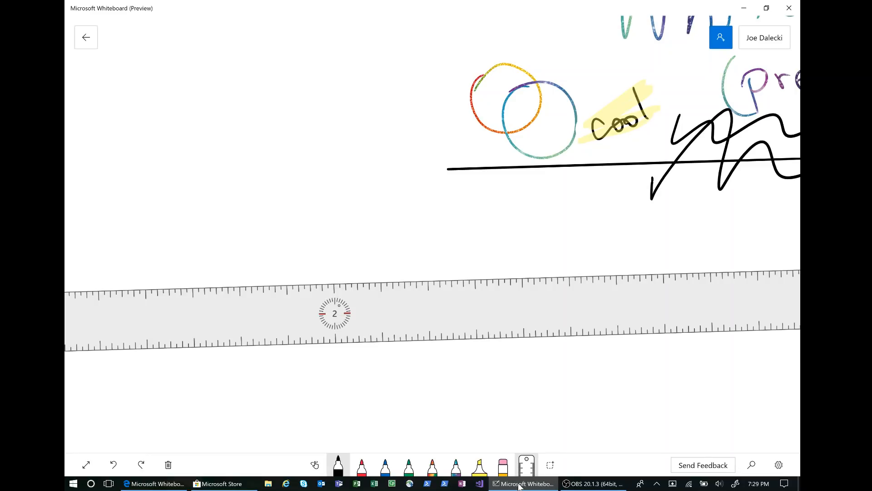
mouse_move(335, 313)
left_mouse_down()
mouse_move(289, 304)
mouse_move(267, 152)
mouse_move(351, 329)
mouse_move(323, 324)
mouse_move(345, 272)
mouse_move(389, 244)
mouse_move(360, 278)
left_mouse_up()
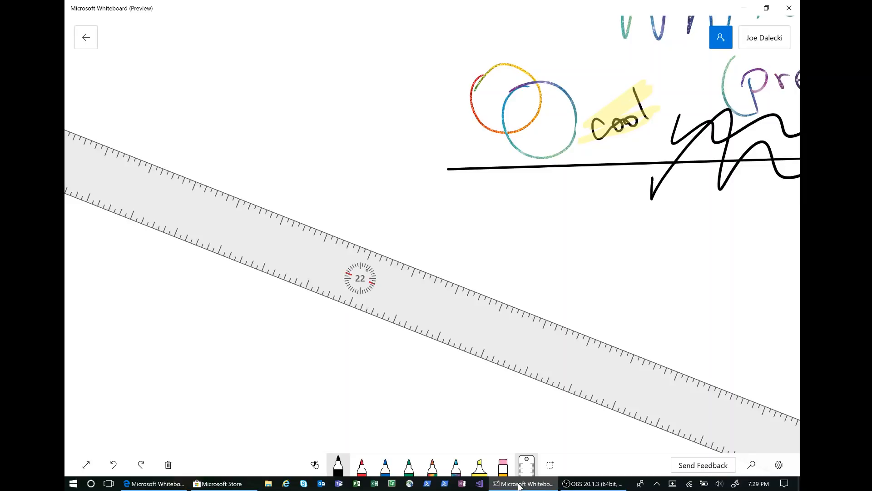
left_click_drag(183, 176, 544, 318)
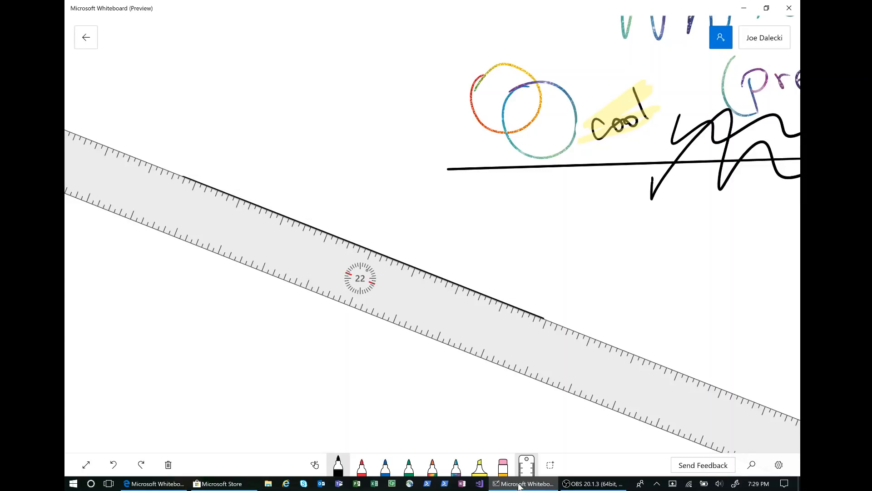
Draw two more steep black lines crossing the first one along the rotated ruler, the second at 72°, and hide the ruler.
left_click_drag(360, 278, 409, 232)
left_click_drag(342, 109, 408, 327)
mouse_move(409, 233)
left_mouse_down()
mouse_move(440, 238)
mouse_move(420, 232)
mouse_move(428, 235)
left_mouse_up()
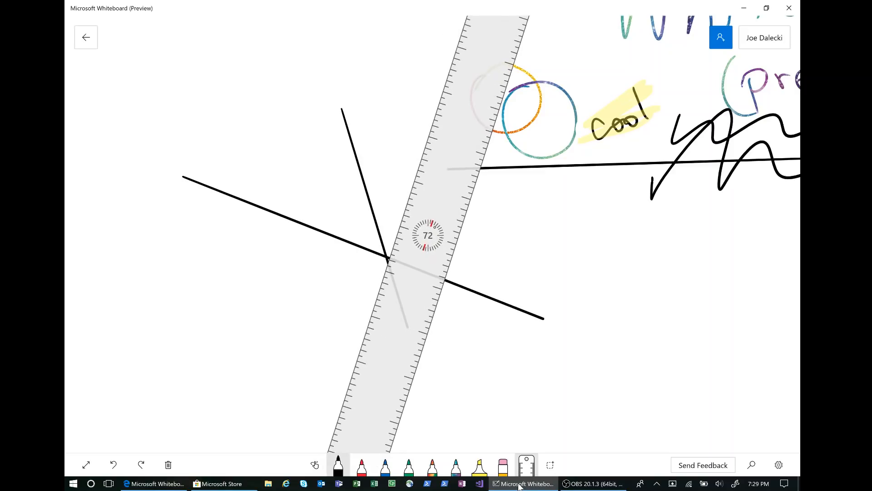
left_click_drag(441, 96, 358, 354)
left_click_drag(428, 235, 477, 249)
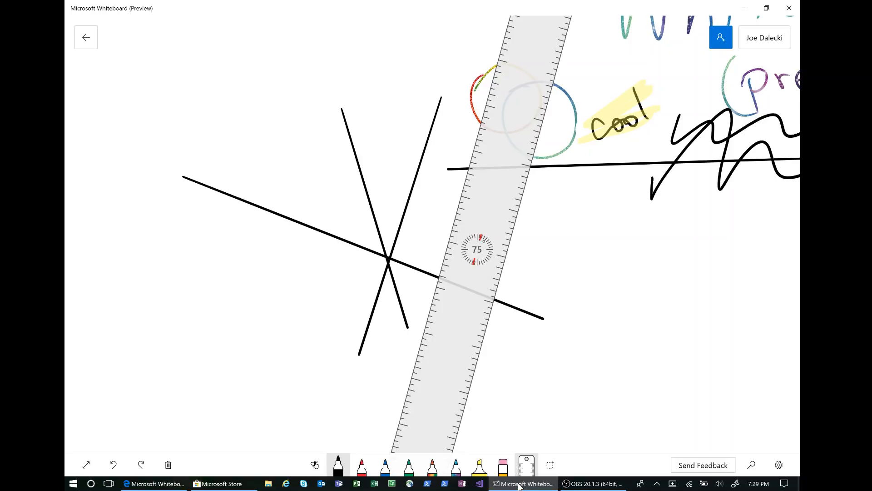
left_click(526, 464)
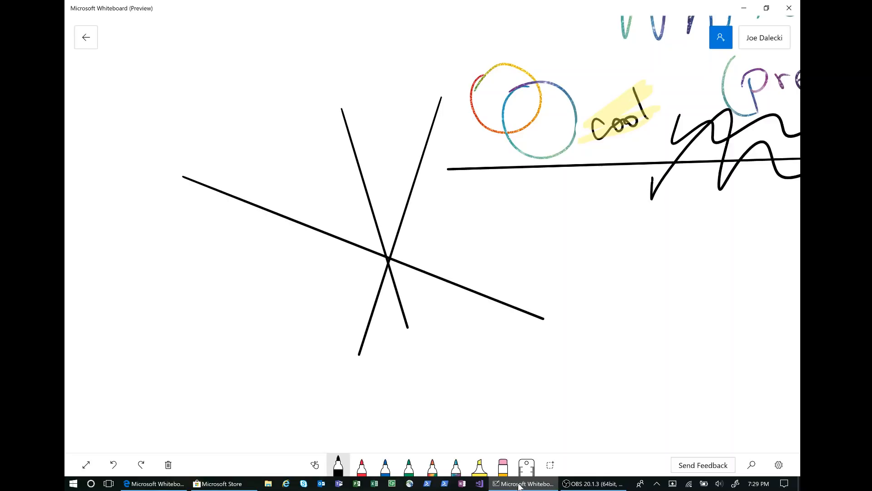
Draw a black freehand flow of a square, arrow, circle, arrow and triangle in the blank area below the scribbles.
mouse_move(607, 265)
left_mouse_down()
mouse_move(602, 319)
mouse_move(651, 269)
mouse_move(606, 319)
left_mouse_up()
mouse_move(657, 293)
left_mouse_down()
mouse_move(691, 289)
mouse_move(680, 300)
left_mouse_up()
mouse_move(711, 271)
left_mouse_down()
mouse_move(709, 309)
mouse_move(714, 272)
mouse_move(756, 288)
mouse_move(753, 297)
left_mouse_up()
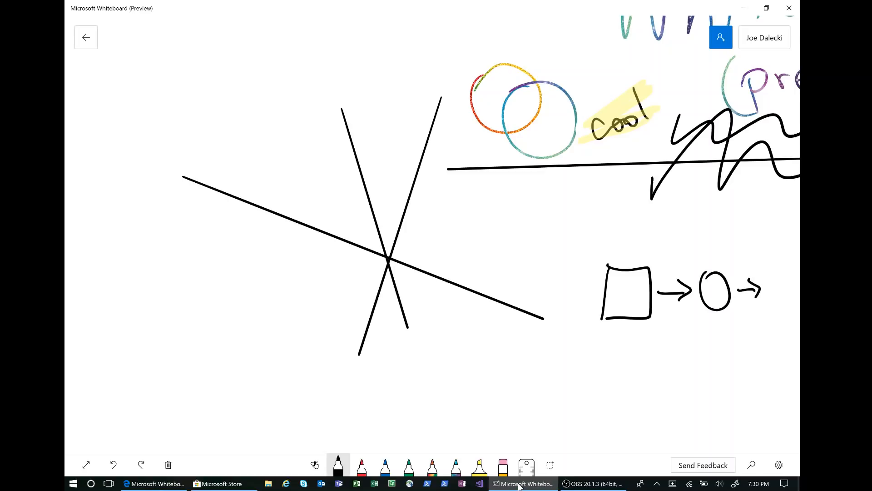
left_click_drag(500, 273, 374, 265)
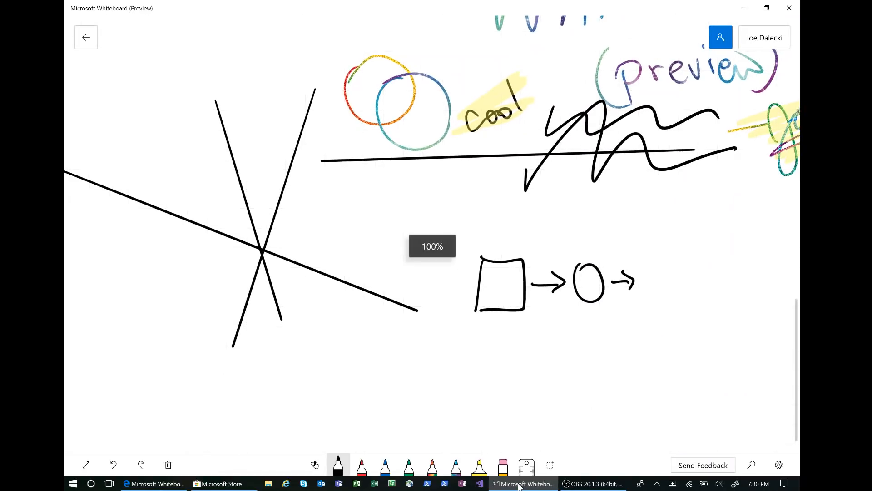
mouse_move(664, 257)
left_mouse_down()
mouse_move(639, 300)
mouse_move(696, 307)
mouse_move(652, 306)
left_mouse_up()
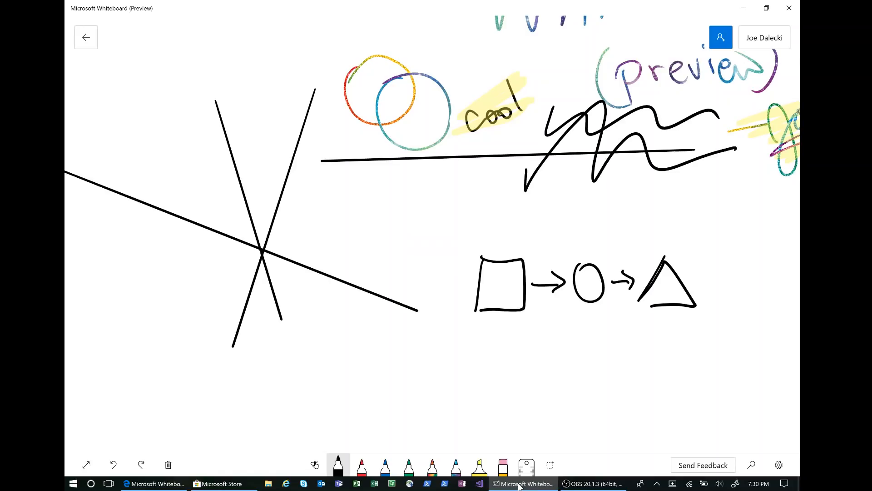
Move the circle, its following arrow and the triangle away from the square, and draw a black diamond and arrow in the gap.
left_click(550, 464)
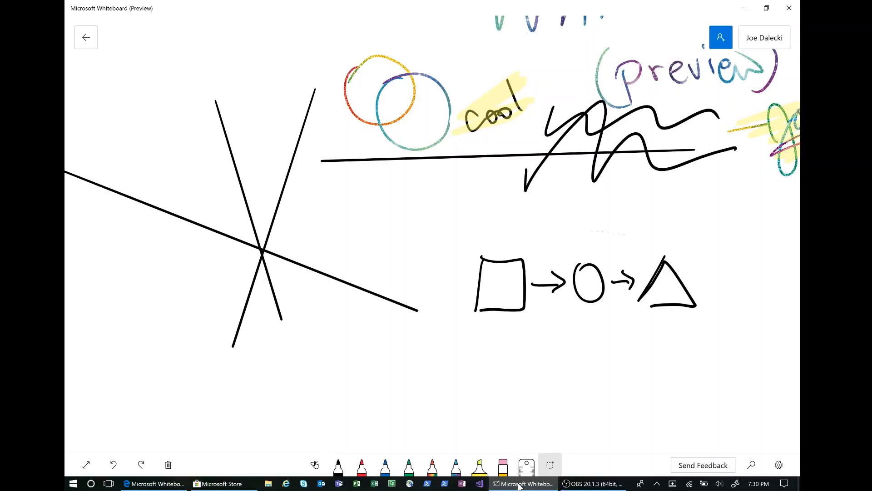
mouse_move(591, 231)
left_mouse_down()
mouse_move(563, 293)
mouse_move(642, 338)
mouse_move(734, 292)
left_mouse_up()
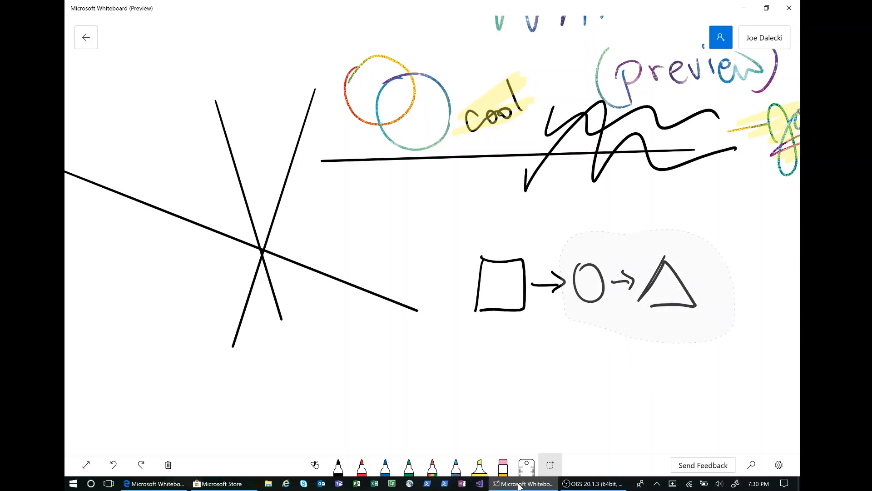
left_click_drag(625, 235, 612, 239)
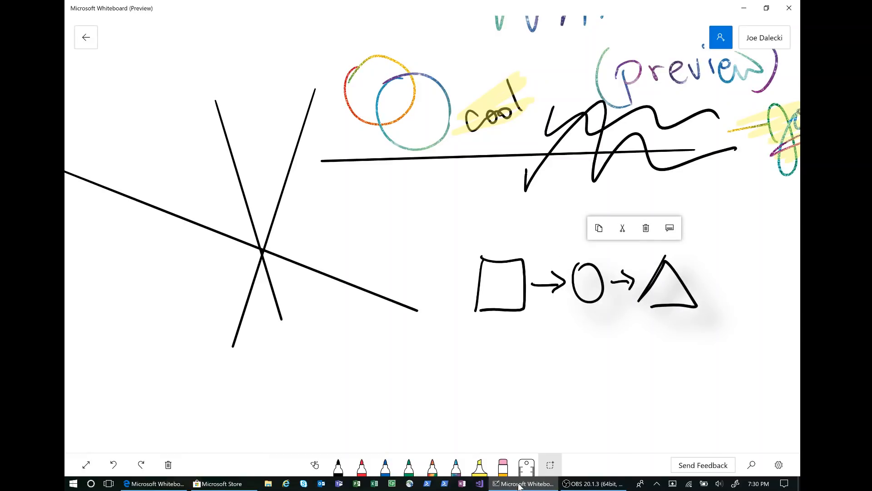
left_click_drag(636, 282, 709, 277)
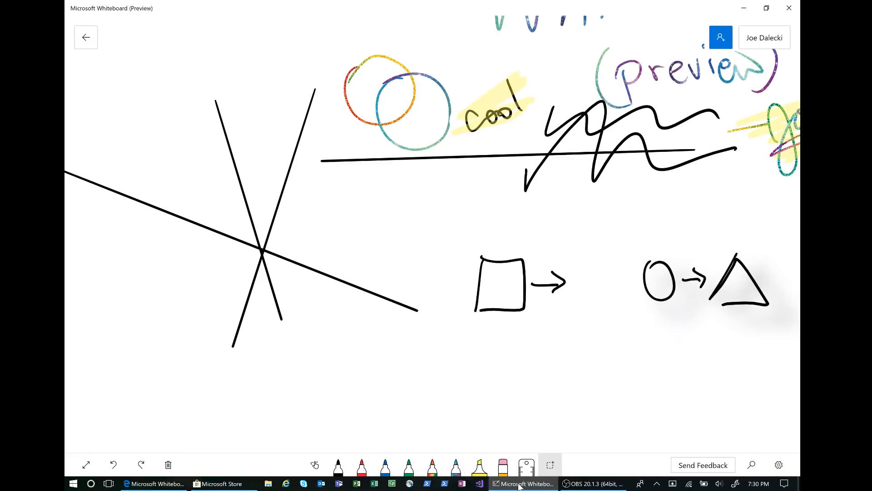
left_click(338, 465)
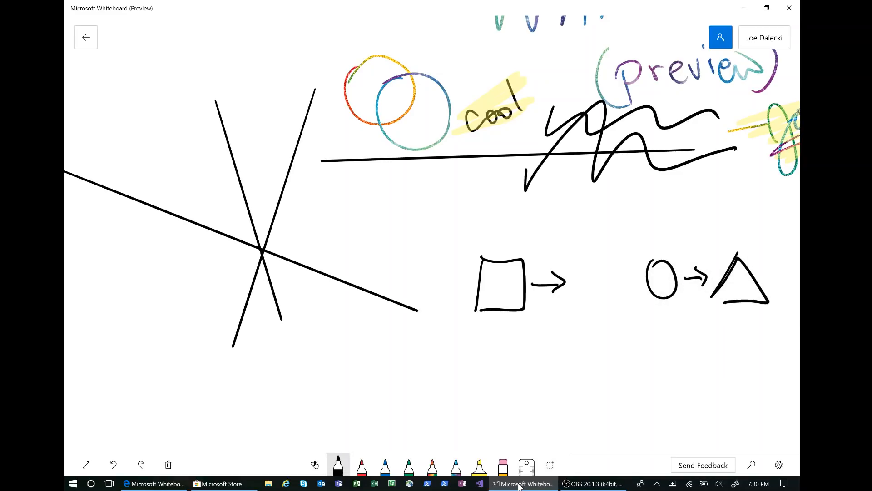
mouse_move(595, 255)
left_mouse_down()
mouse_move(576, 279)
mouse_move(595, 301)
mouse_move(596, 256)
mouse_move(642, 276)
mouse_move(632, 289)
left_mouse_up()
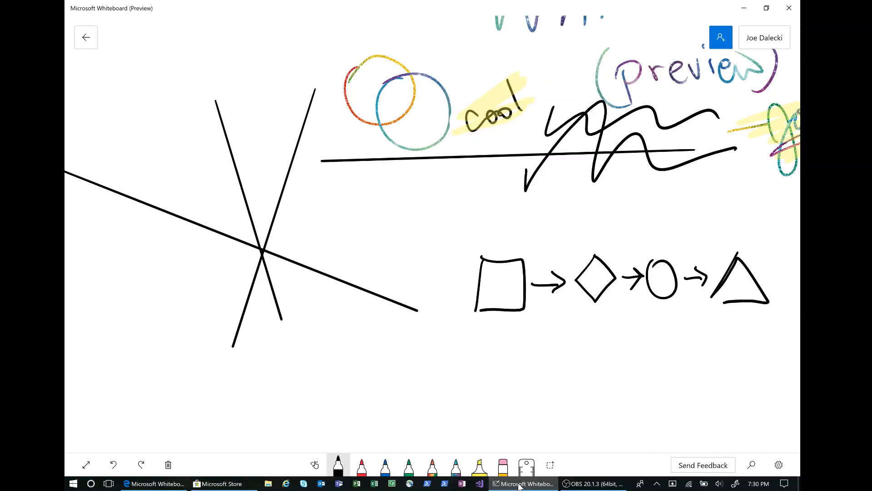
Copy the complete flow from square to triangle and paste the duplicate directly below the original.
left_click(550, 464)
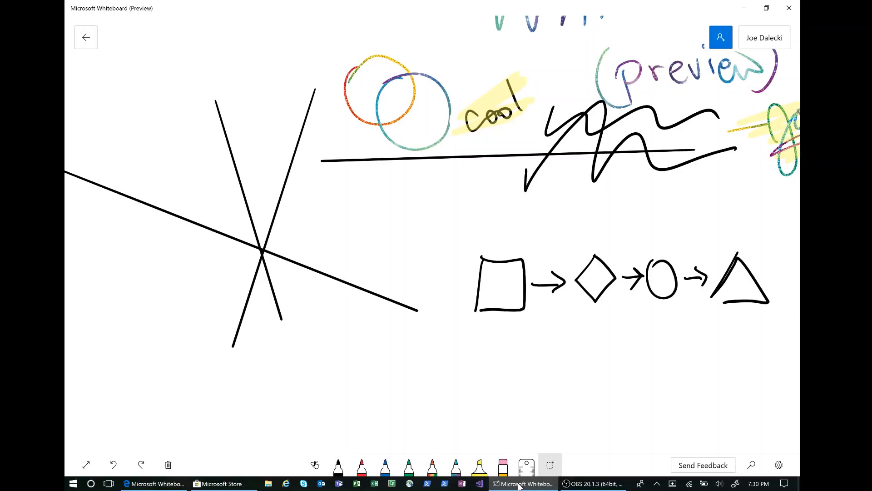
mouse_move(513, 232)
left_mouse_down()
mouse_move(514, 359)
mouse_move(750, 334)
mouse_move(733, 235)
mouse_move(518, 233)
left_mouse_up()
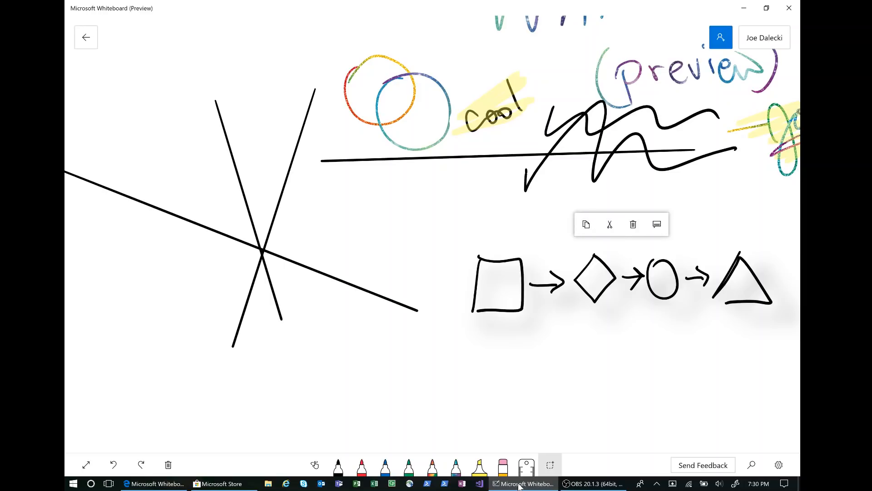
key("Escape")
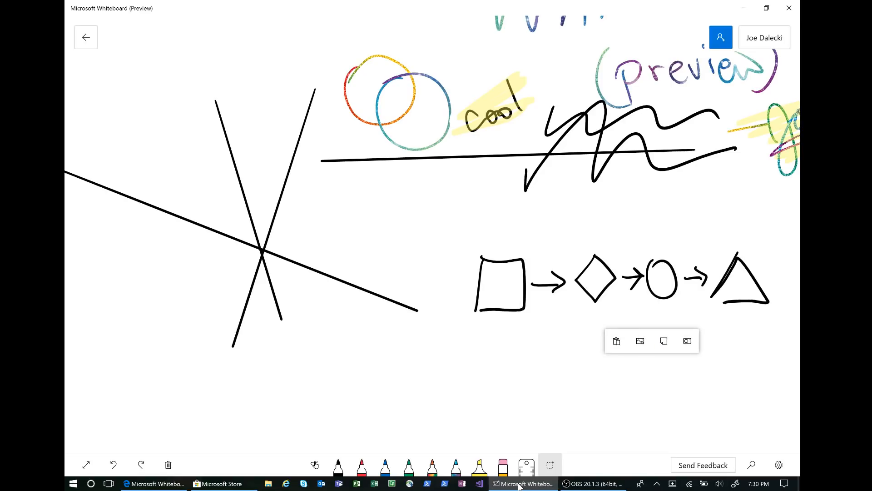
key("ctrl+v")
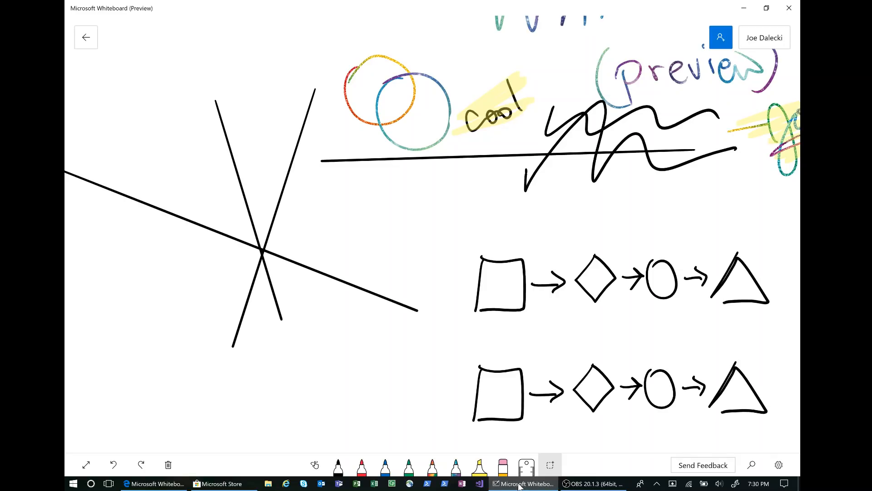
Bring up the file picker for inserting an image below the crossed lines, and dismiss it without choosing a file.
key("shift+F10")
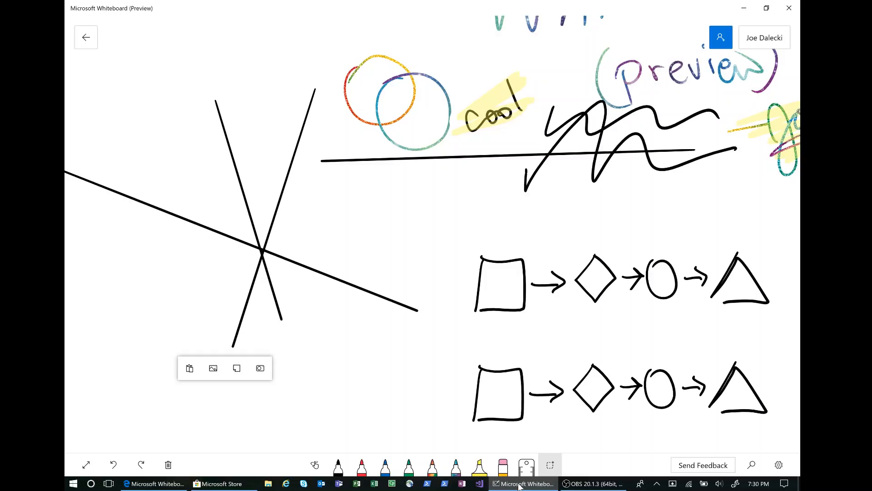
left_click(213, 368)
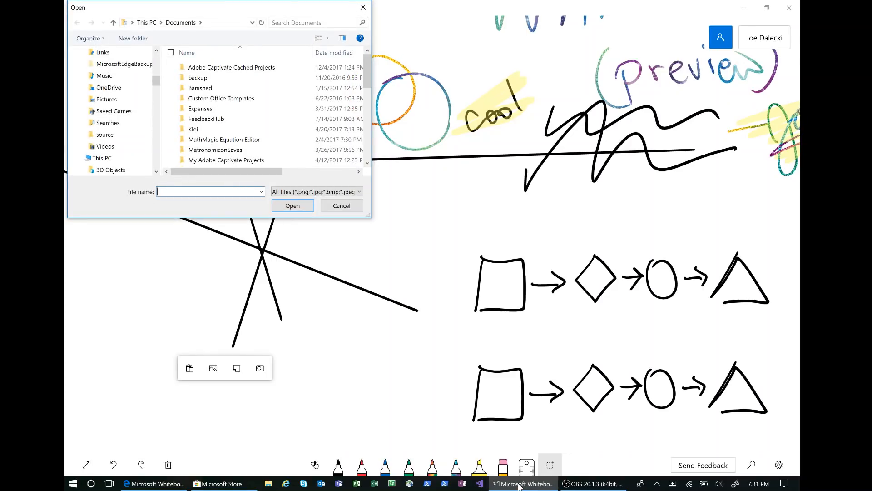
left_click(364, 8)
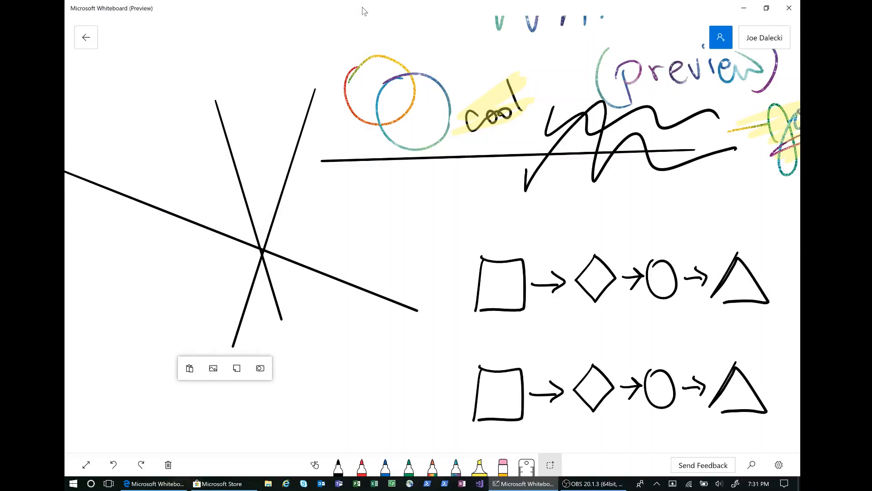
Add a yellow sticky note below the crossed lines, and tilt it further counterclockwise.
left_click(237, 367)
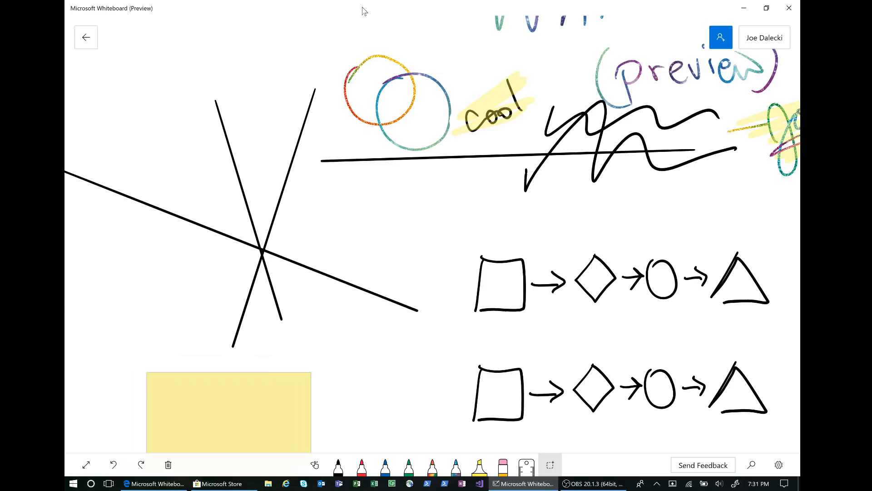
scroll(364, 10, "down", 4)
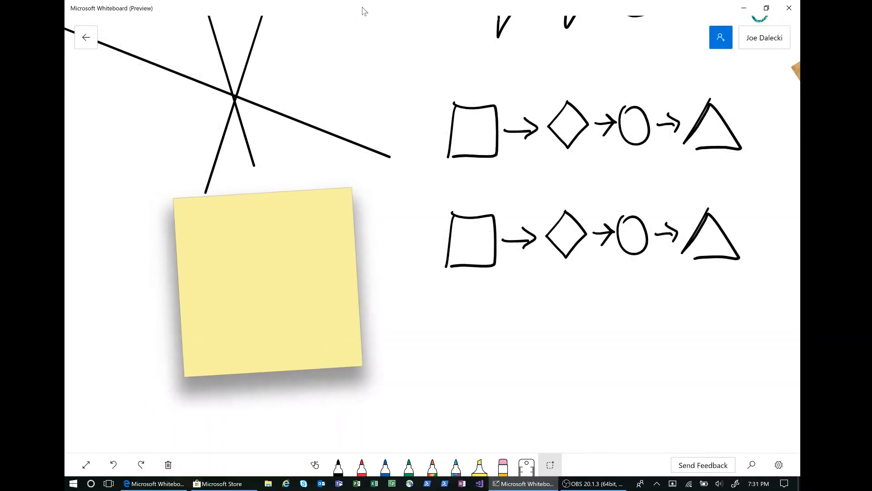
scroll(365, 11, "left", 4)
scroll(365, 12, "right", 3)
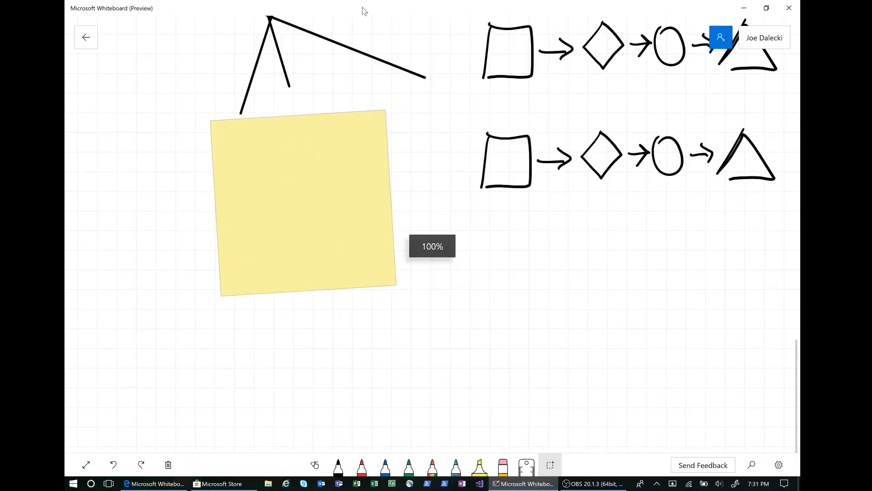
scroll(365, 12, "up", 2)
scroll(365, 11, "right", 3)
scroll(365, 12, "left", 3)
scroll(365, 11, "down", 1)
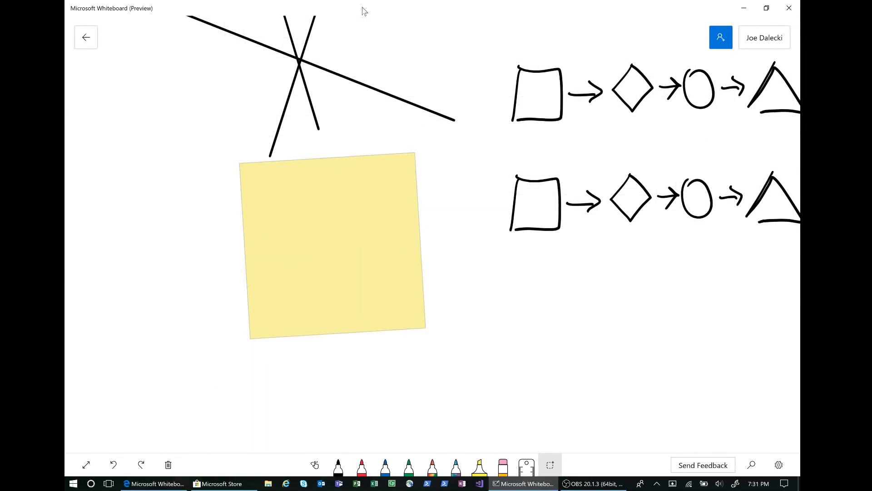
left_click_drag(332, 245, 354, 262)
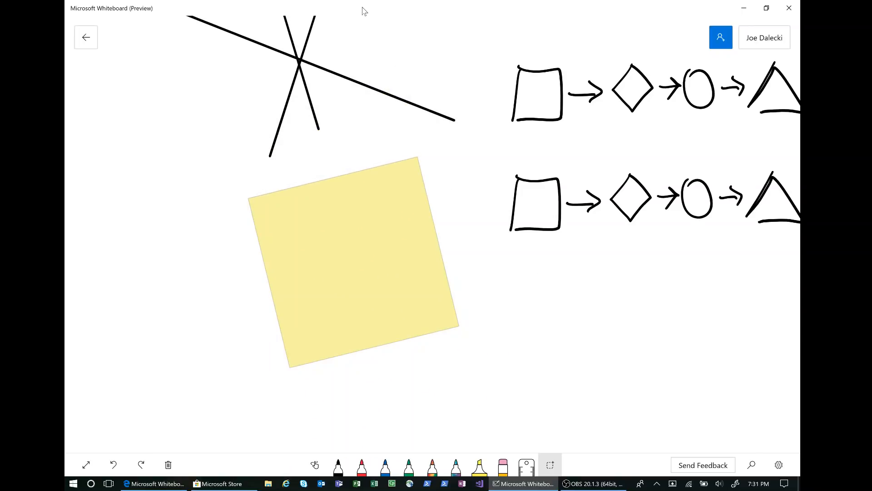
Write "Hello!!" on the sticky note and change its color to green.
left_click(353, 262)
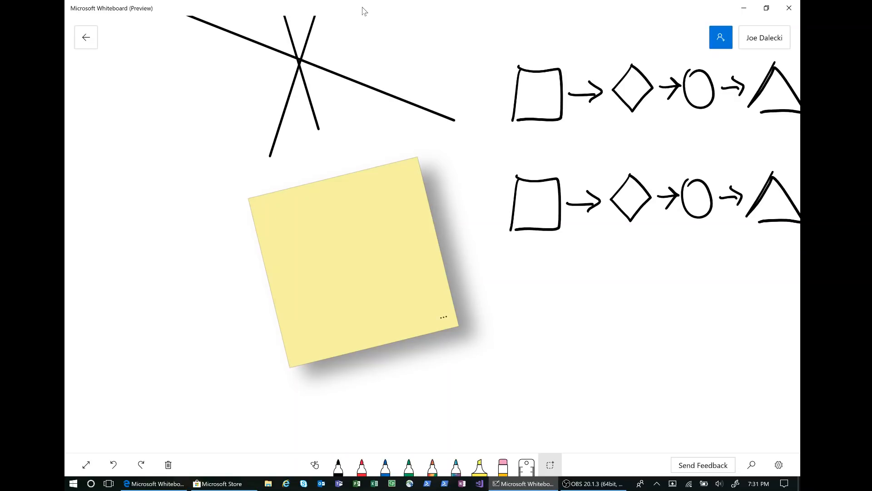
type("Hello!!")
left_click(444, 316)
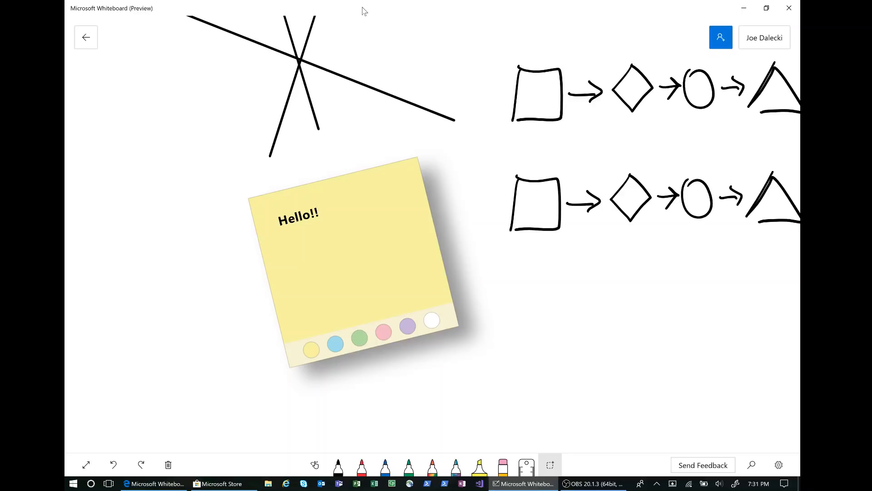
left_click(360, 337)
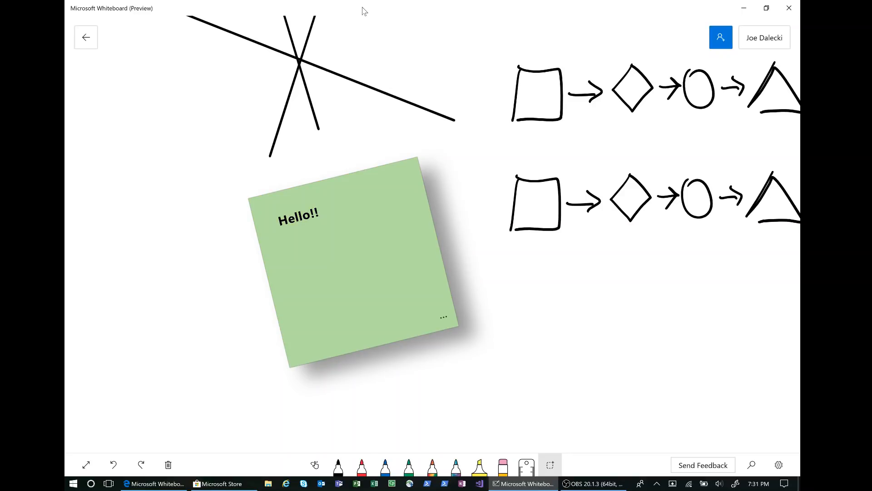
Draw a black smiley face on the green sticky note below its text.
key("Escape")
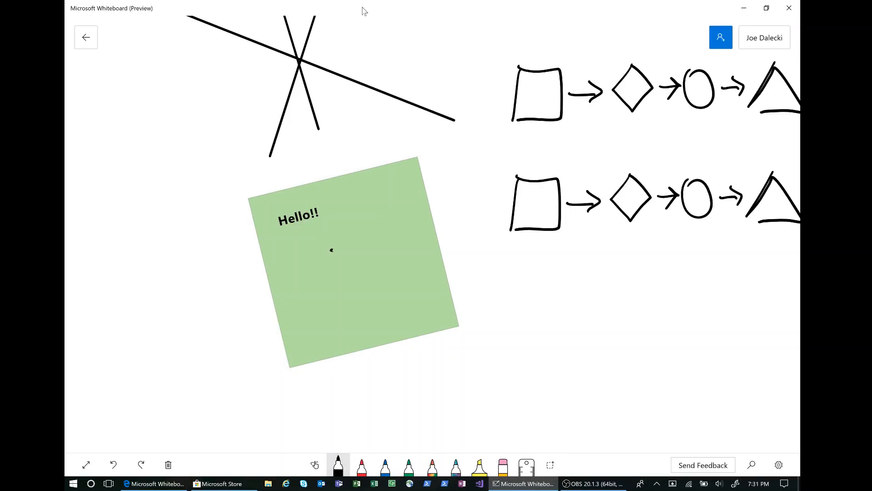
left_click_drag(328, 265, 363, 271)
mouse_move(364, 232)
left_mouse_down()
mouse_move(388, 254)
mouse_move(341, 237)
mouse_move(190, 243)
mouse_move(376, 281)
mouse_move(366, 270)
mouse_move(370, 256)
left_mouse_up()
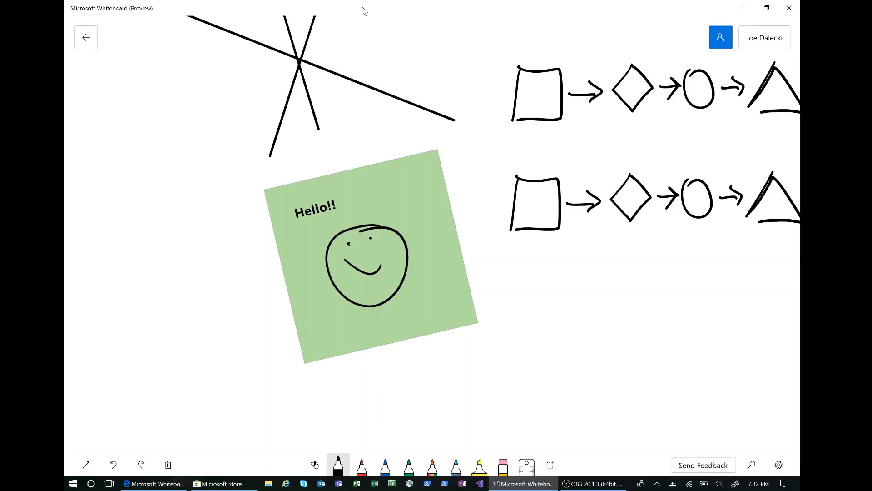
Insert a photo taken with the camera, and place it smaller and tilted clockwise below the duplicated flow.
left_click(221, 284)
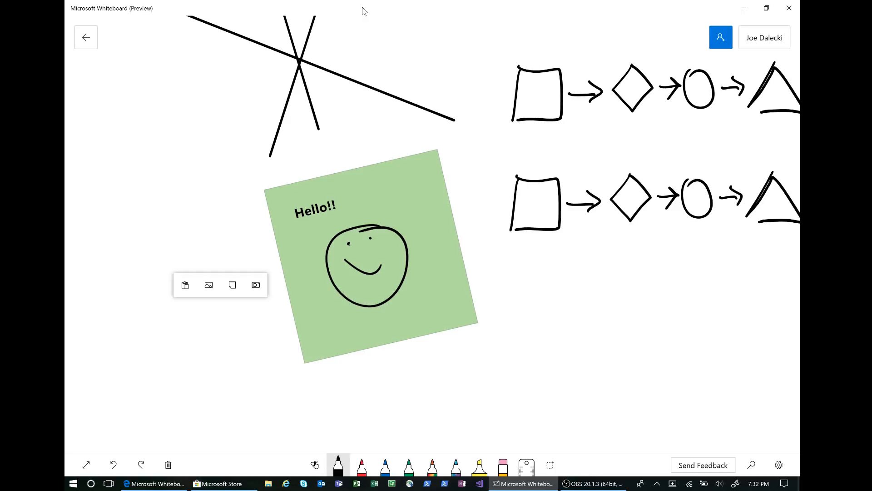
left_click(255, 285)
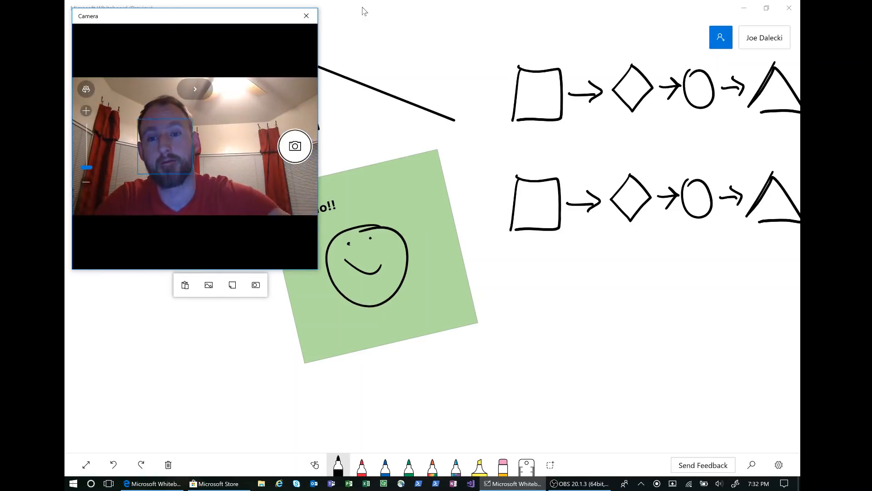
left_click(295, 146)
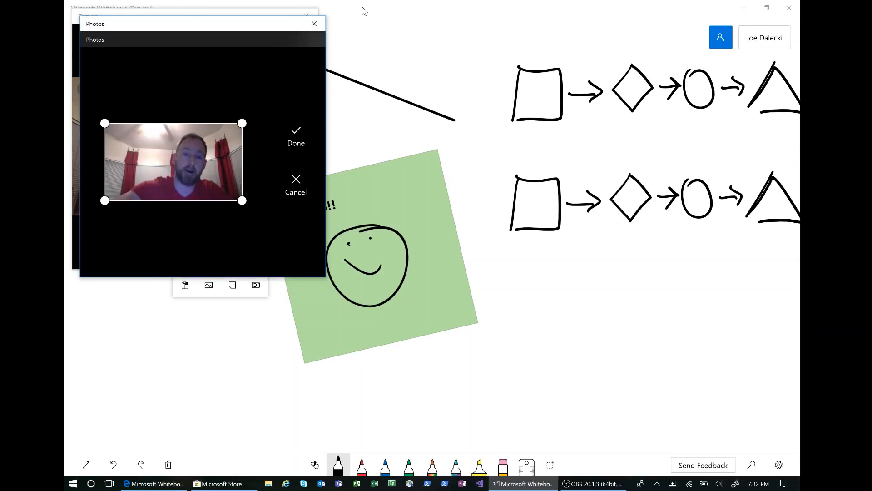
left_click(296, 136)
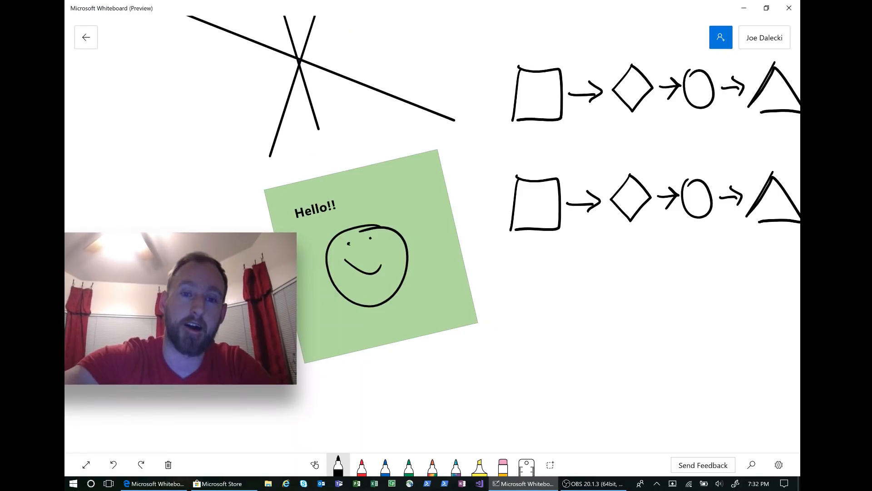
left_click_drag(180, 308, 638, 327)
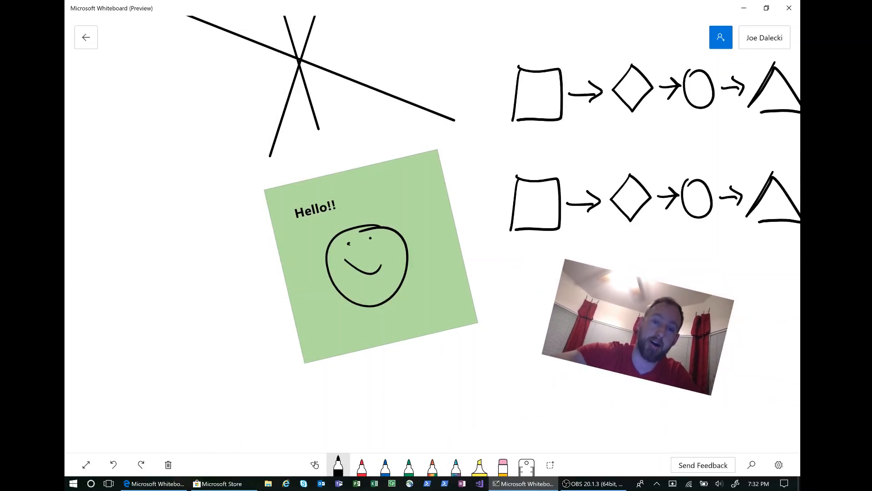
Lasso the camera photo below the duplicated flow and delete it.
left_click_drag(591, 409, 159, 368)
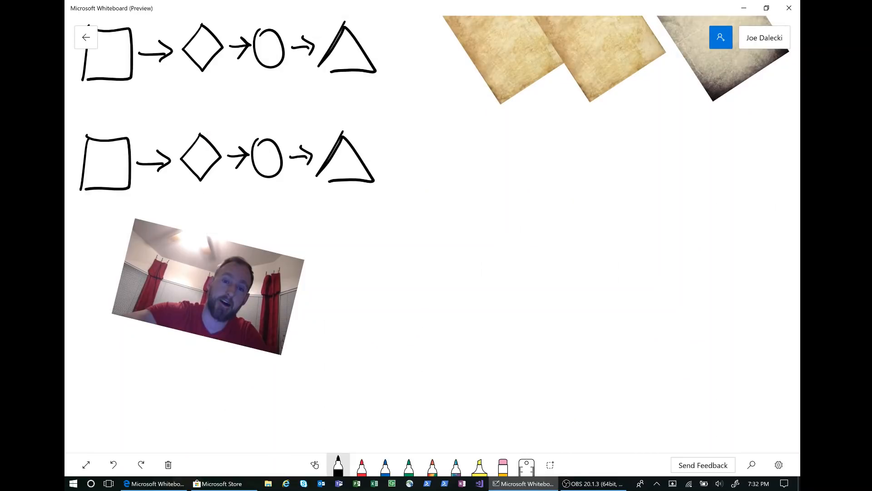
left_click(550, 465)
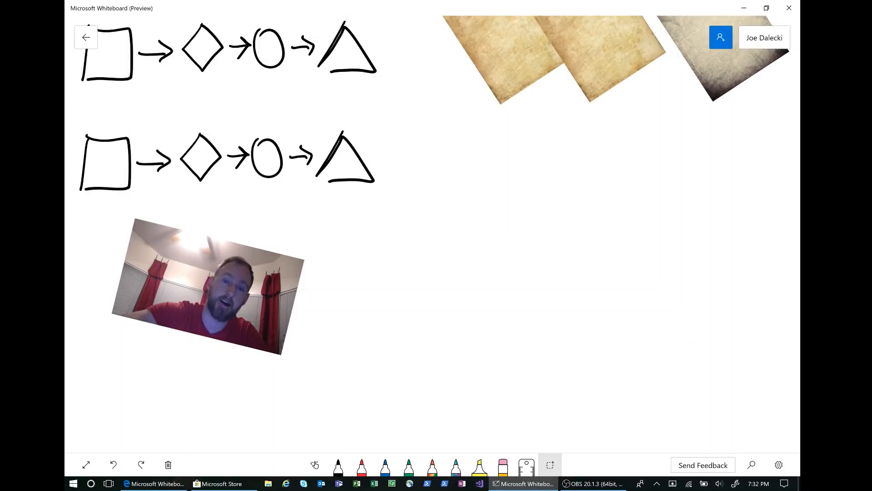
left_click_drag(236, 208, 213, 206)
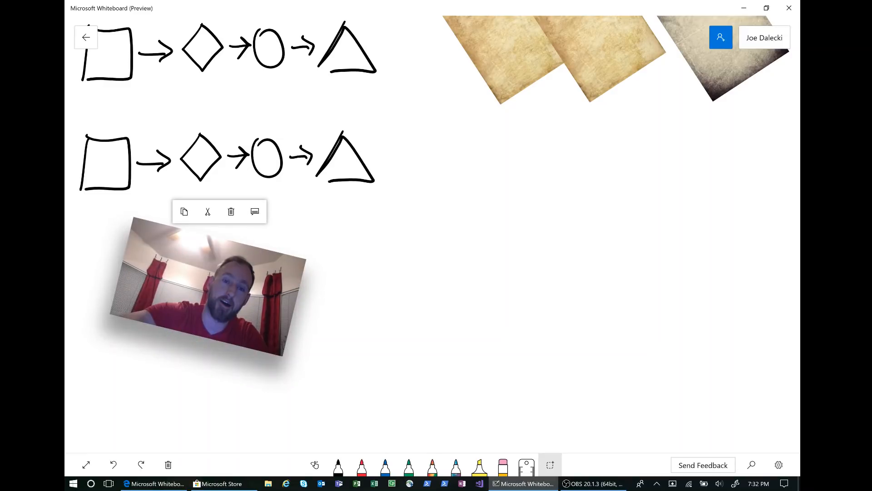
left_click(230, 211)
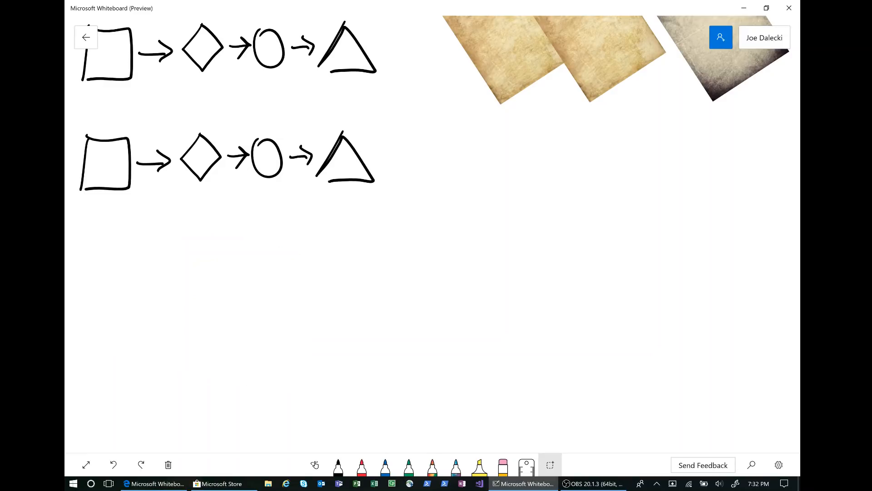
Search the web for images by handwriting "texture" in the search box.
left_click_drag(522, 182, 326, 387)
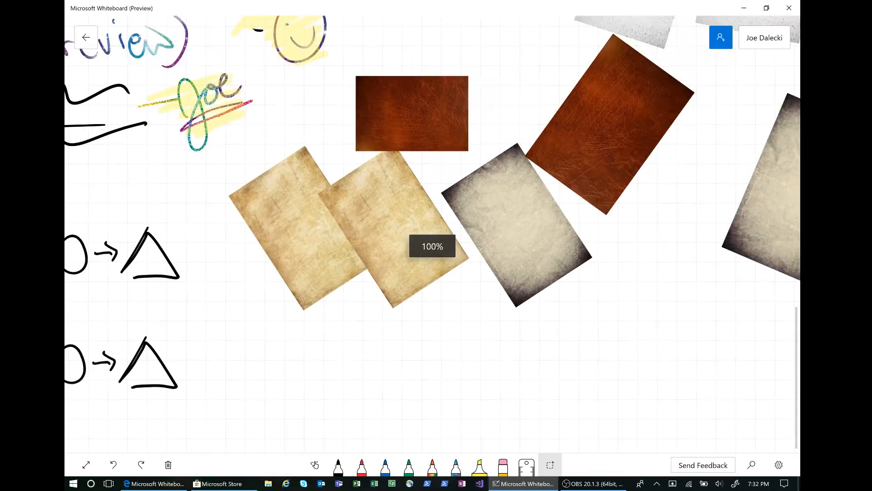
left_click_drag(500, 182, 384, 285)
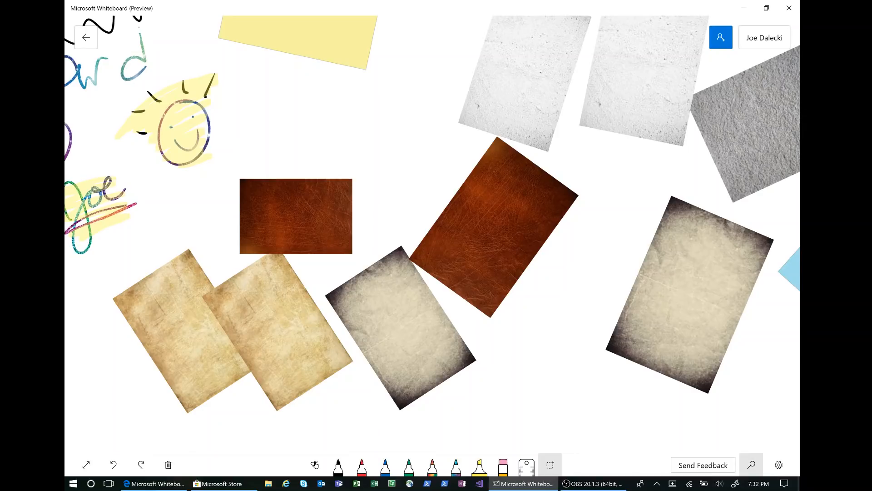
left_click(751, 464)
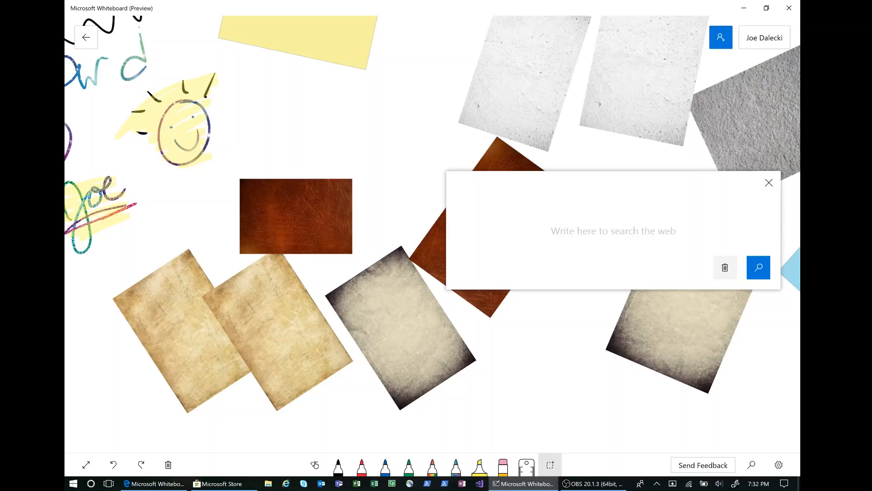
mouse_move(491, 198)
left_mouse_down()
mouse_move(494, 244)
mouse_move(515, 224)
mouse_move(506, 229)
mouse_move(525, 240)
left_mouse_up()
mouse_move(532, 219)
left_mouse_down()
mouse_move(549, 237)
mouse_move(532, 236)
left_mouse_up()
left_click_drag(566, 192, 568, 242)
mouse_move(551, 225)
left_mouse_down()
mouse_move(583, 214)
mouse_move(606, 234)
mouse_move(617, 210)
mouse_move(635, 227)
left_mouse_up()
left_click(758, 267)
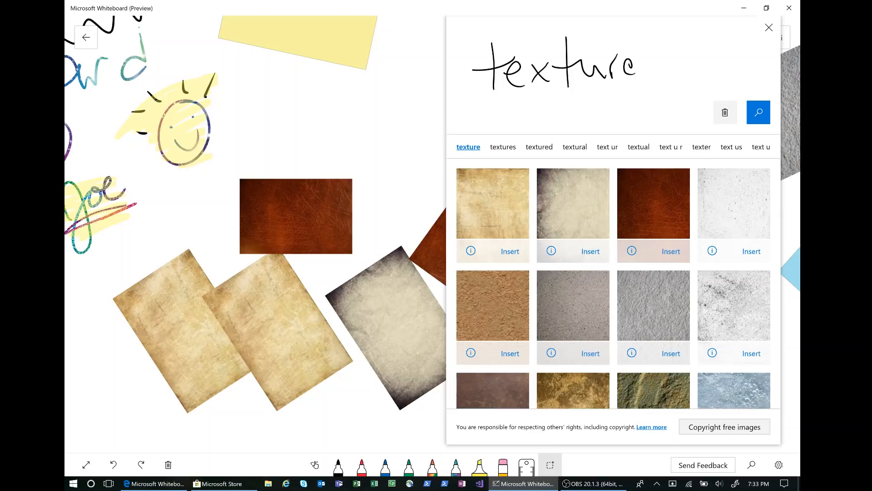
Insert the gray rough stone texture and place it enlarged and tilted counterclockwise between the two dark-edged parchment images.
left_click(671, 352)
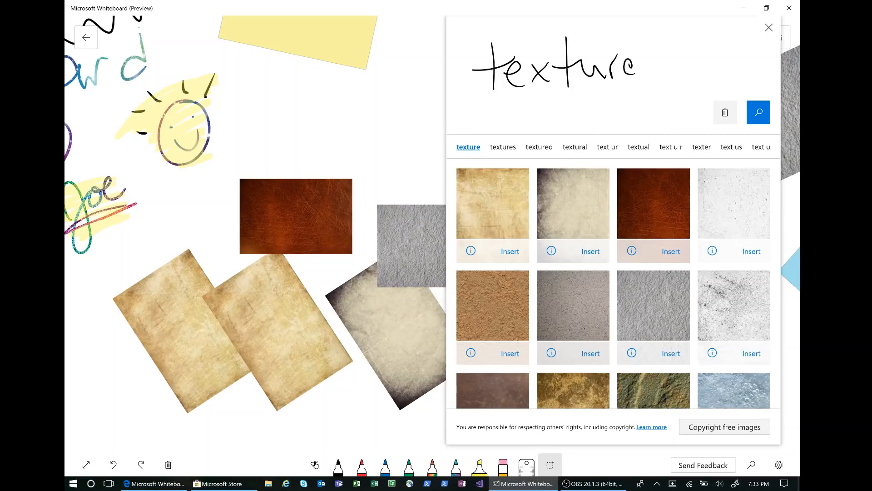
left_click(768, 28)
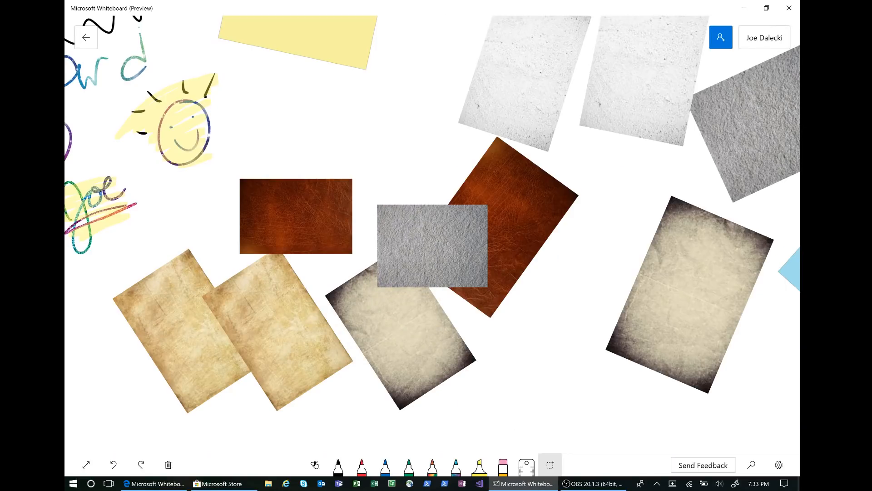
left_click_drag(432, 246, 520, 349)
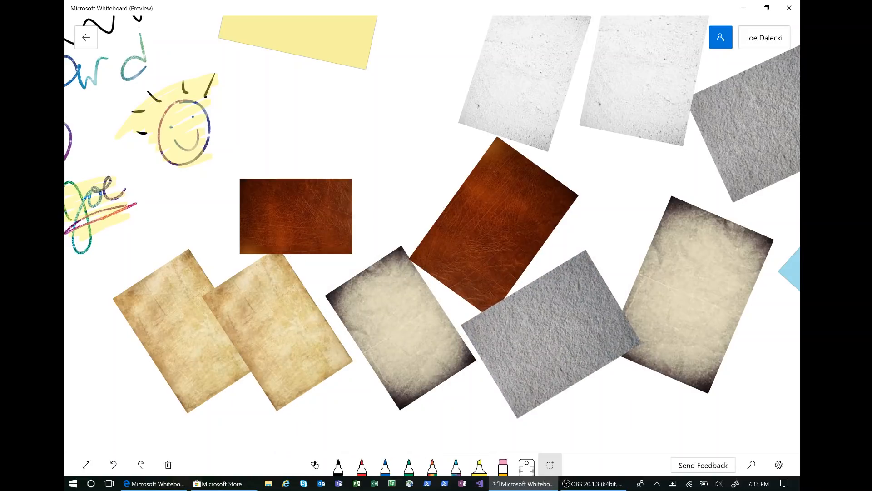
Stack the two white texture images on each other, and flip through and spread out the stack.
left_click_drag(418, 191, 285, 291)
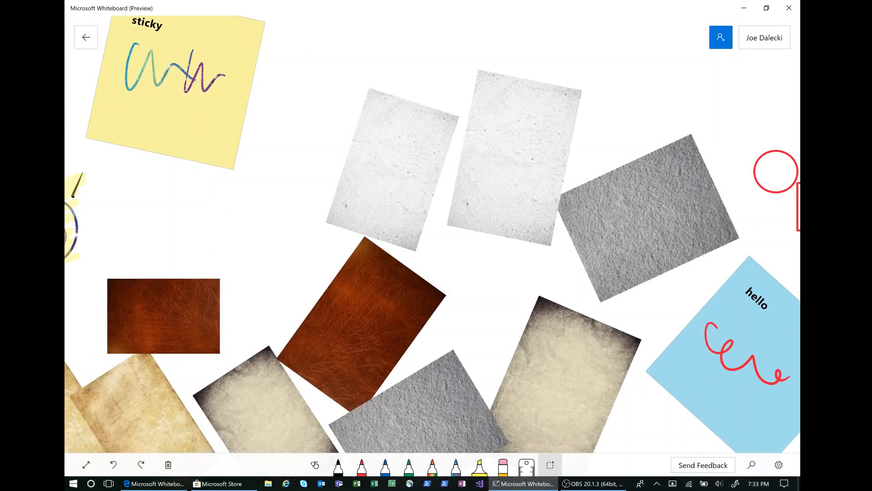
left_click_drag(392, 169, 514, 157)
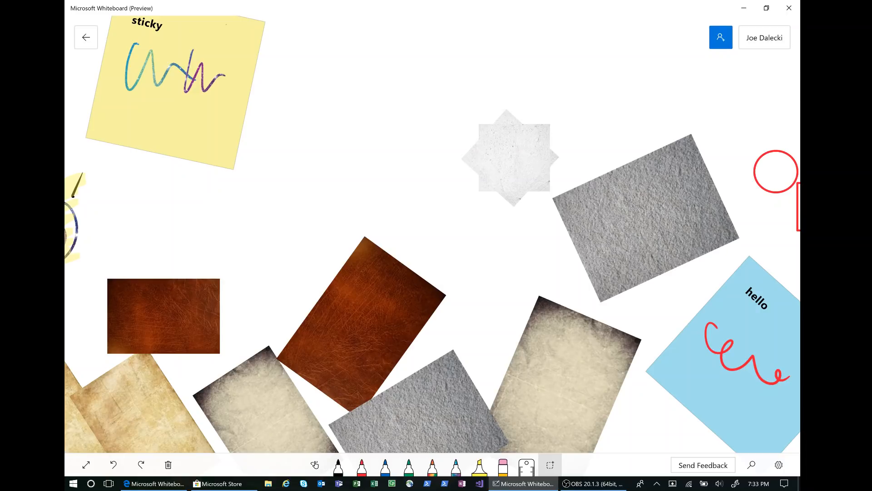
left_click_drag(514, 158, 467, 185)
left_click_drag(514, 158, 465, 204)
left_click_drag(515, 158, 454, 196)
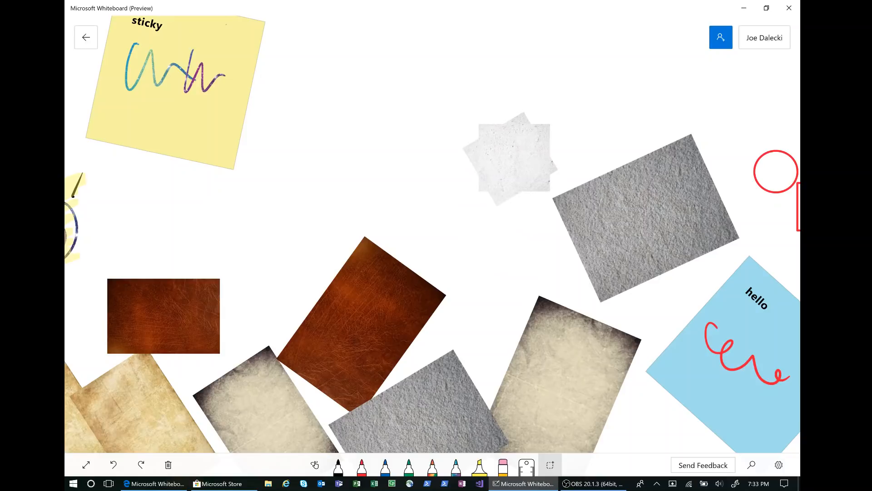
left_click_drag(514, 157, 456, 186)
left_click_drag(514, 158, 473, 178)
left_click(514, 158)
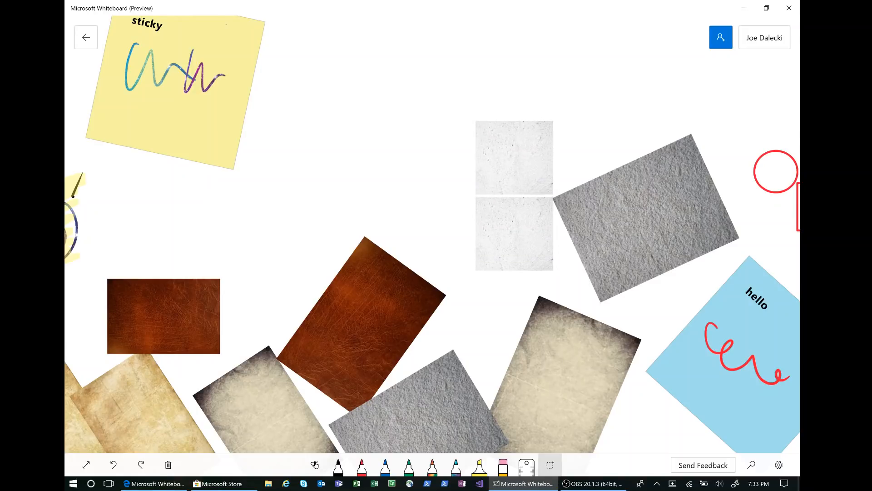
left_click(514, 158)
Stack the tilted leather, the newly inserted gray stone and the nearby dark-edged parchment images on the white texture pile.
left_click_drag(362, 327, 503, 162)
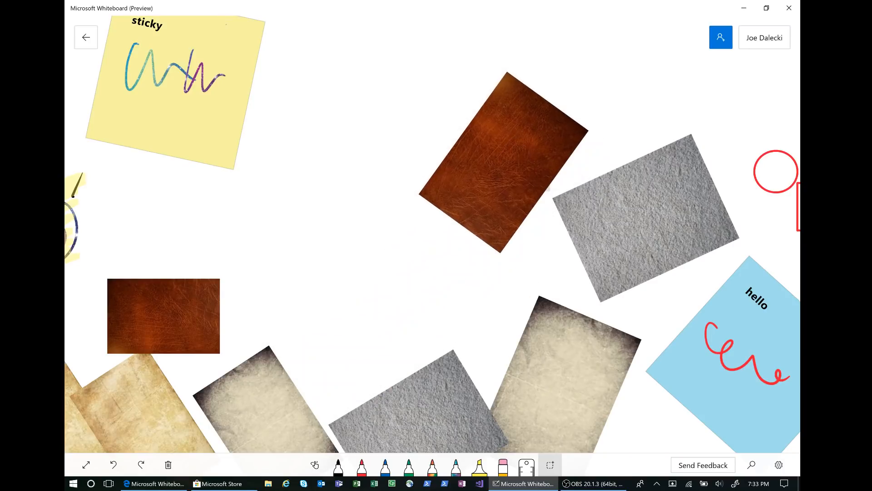
left_click_drag(444, 385, 517, 139)
left_click_drag(558, 394, 494, 182)
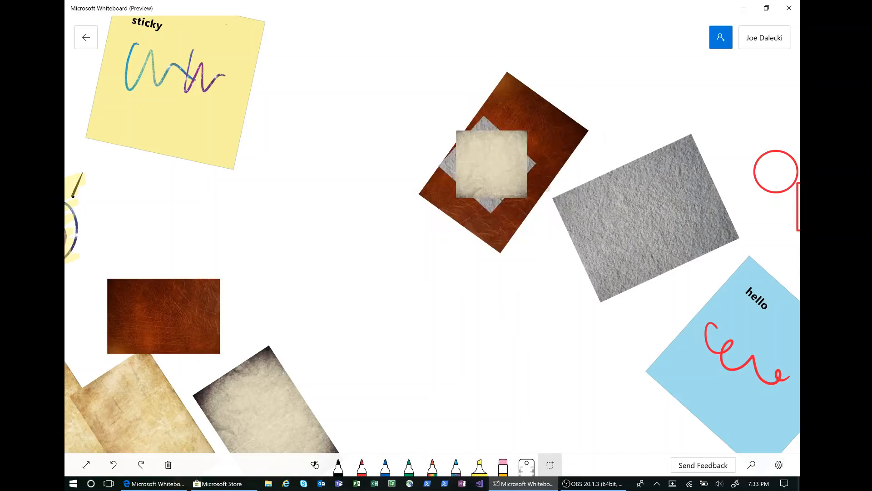
left_click(491, 164)
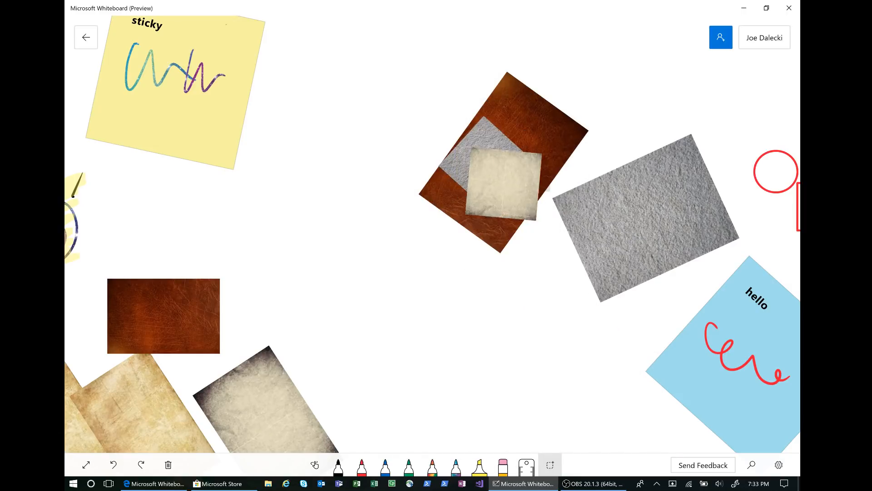
left_click(492, 164)
left_click(491, 164)
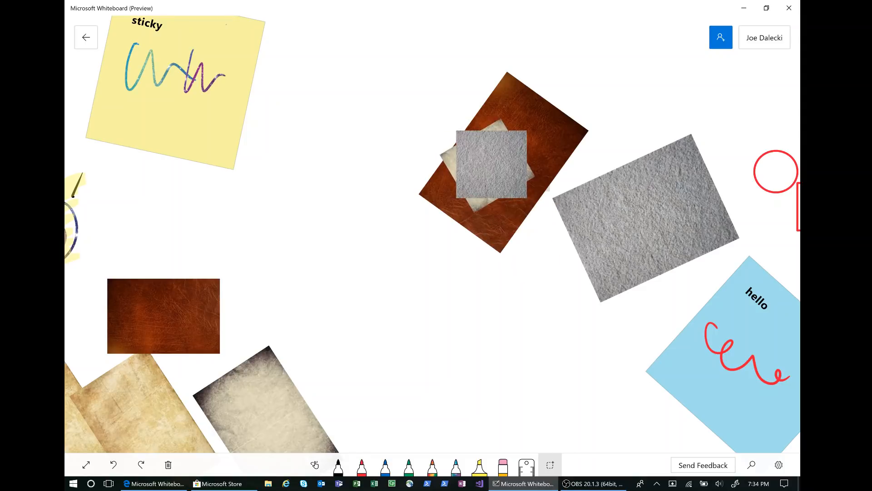
left_click_drag(540, 132, 491, 164)
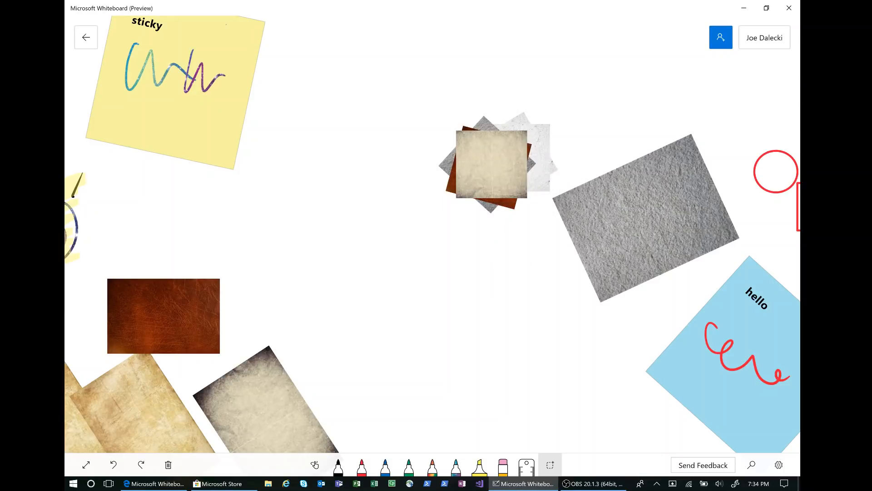
Flip through and spread out the image stack, and pull the parchment image out beside the yellow sticky note.
left_click(492, 165)
left_click(492, 164)
left_click(491, 165)
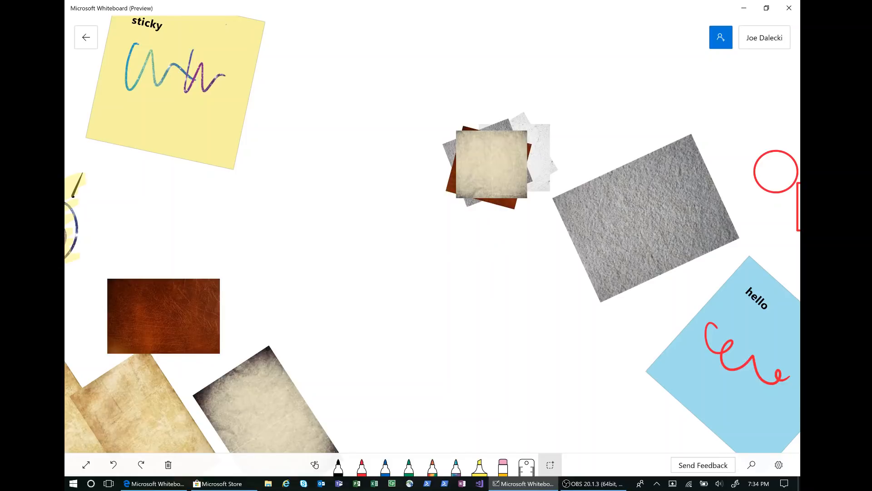
left_click(492, 165)
left_click(492, 165)
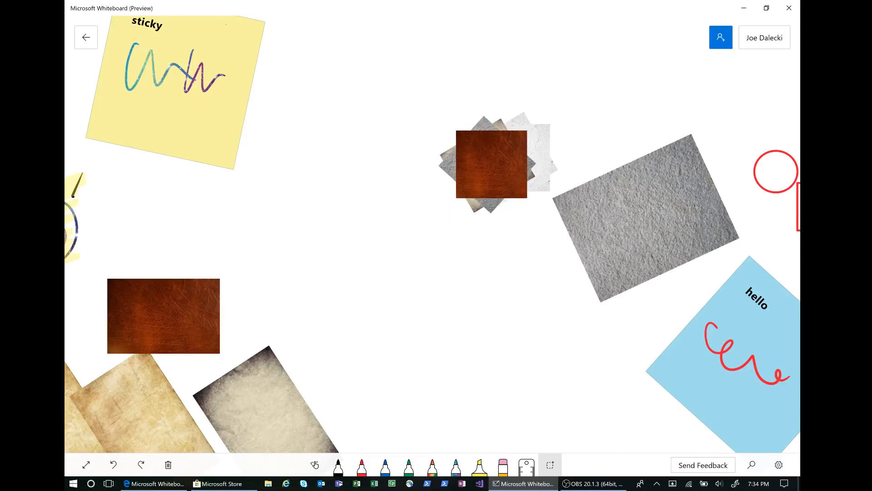
double_click(491, 164)
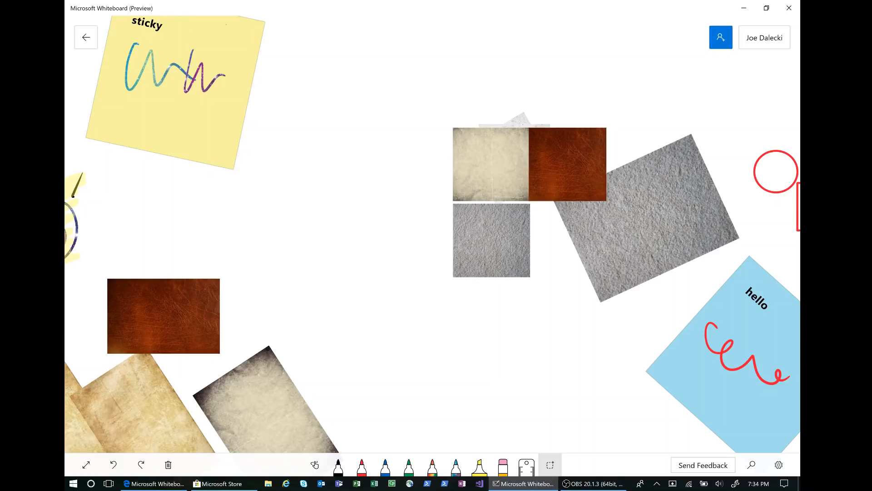
left_click_drag(491, 164, 339, 129)
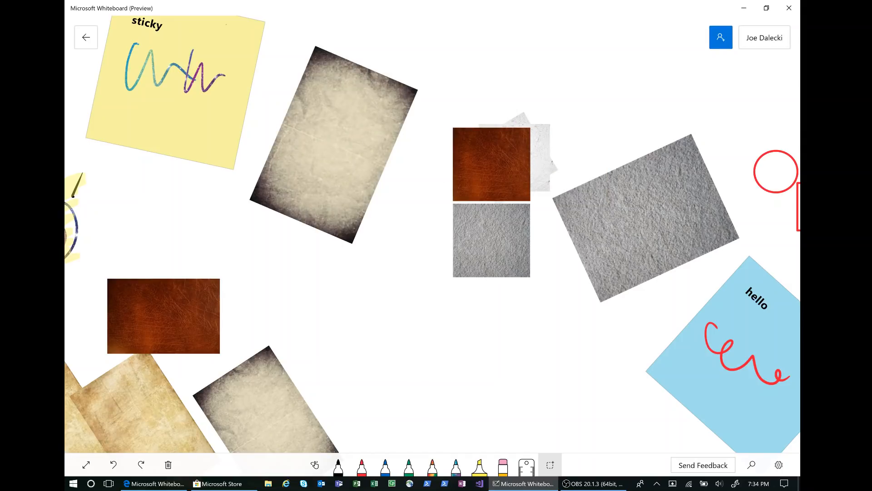
Turn on Ink to Shape for the drawings on the whiteboard.
scroll(432, 234, "right", 7)
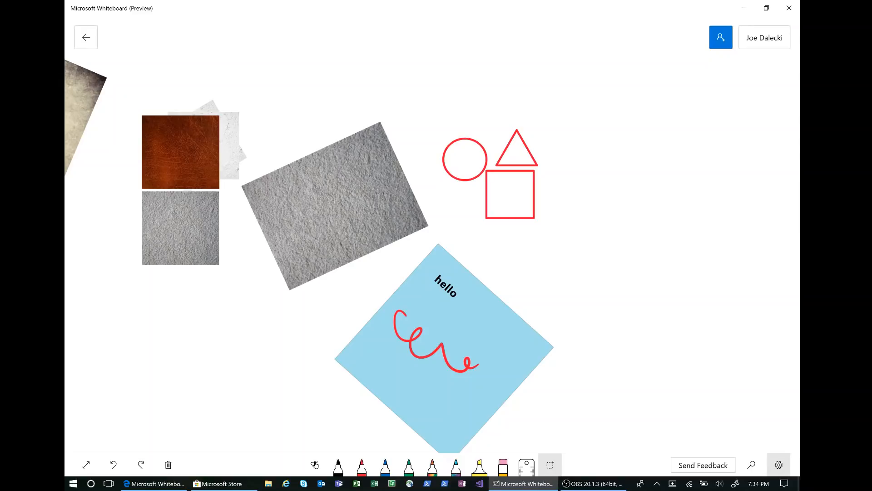
left_click(778, 464)
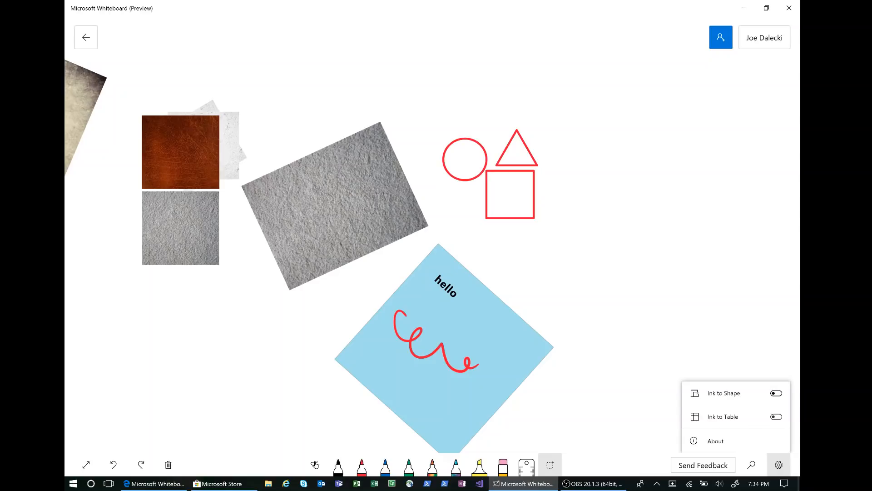
left_click(776, 393)
Draw a black ellipse, triangle, square, upright and inverted pentagons, and a second square in the empty area beyond the red shapes.
left_click(338, 465)
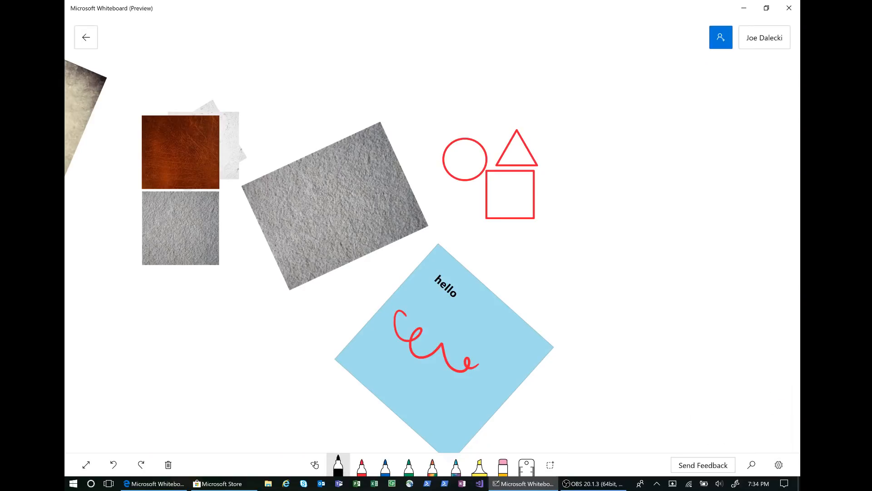
mouse_move(636, 180)
left_mouse_down()
mouse_move(633, 239)
mouse_move(638, 180)
left_mouse_up()
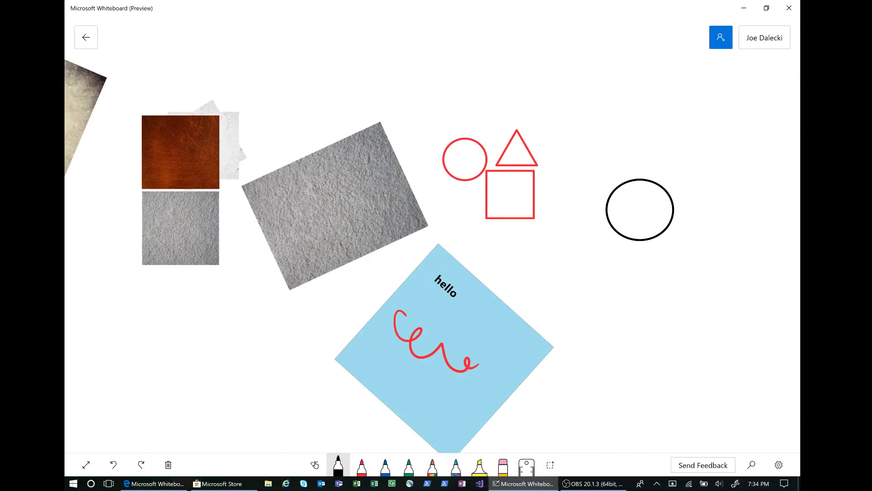
mouse_move(702, 184)
left_mouse_down()
mouse_move(727, 233)
mouse_move(703, 186)
left_mouse_up()
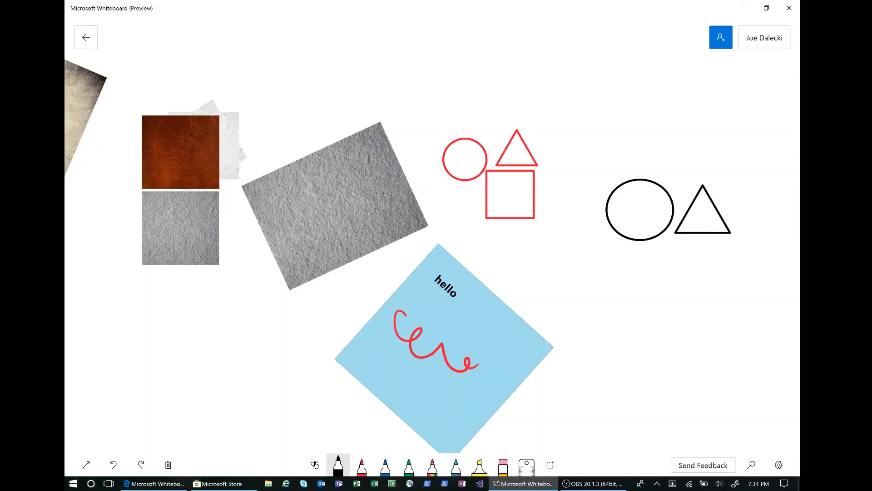
mouse_move(651, 248)
left_mouse_down()
mouse_move(658, 298)
mouse_move(701, 248)
mouse_move(651, 250)
left_mouse_up()
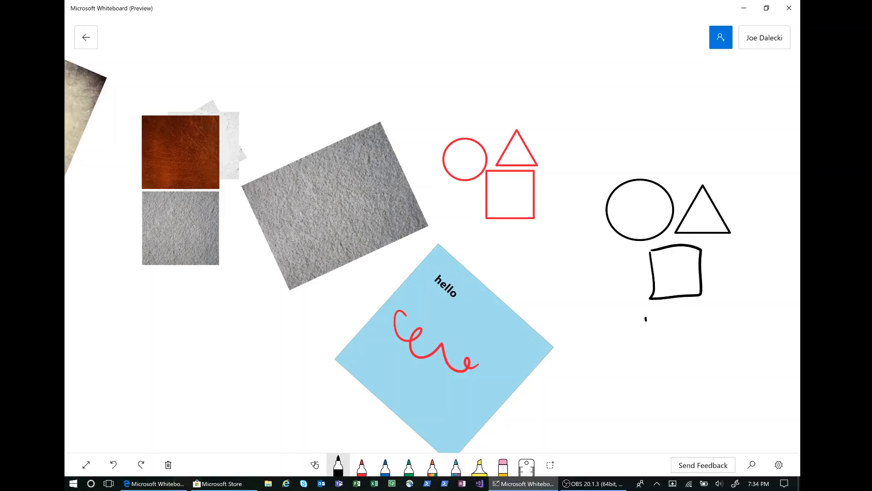
mouse_move(645, 319)
left_mouse_down()
mouse_move(691, 360)
mouse_move(646, 321)
left_mouse_up()
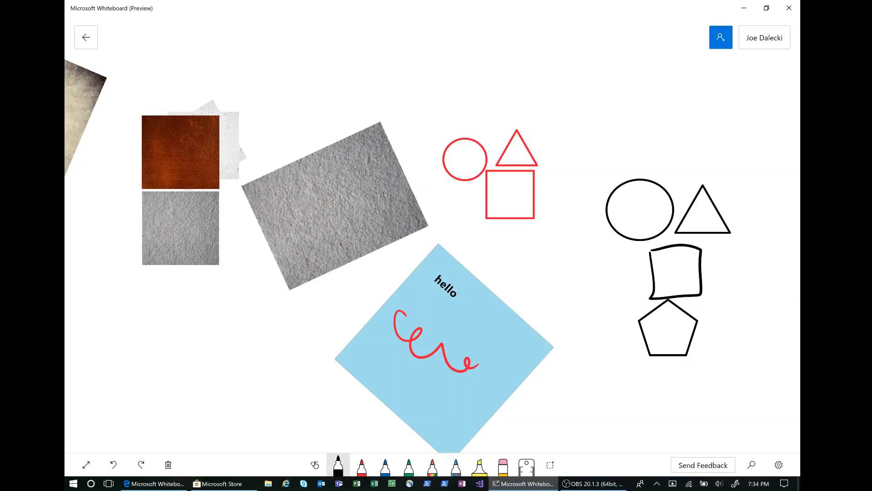
mouse_move(605, 372)
left_mouse_down()
mouse_move(606, 418)
mouse_move(647, 370)
mouse_move(607, 372)
left_mouse_up()
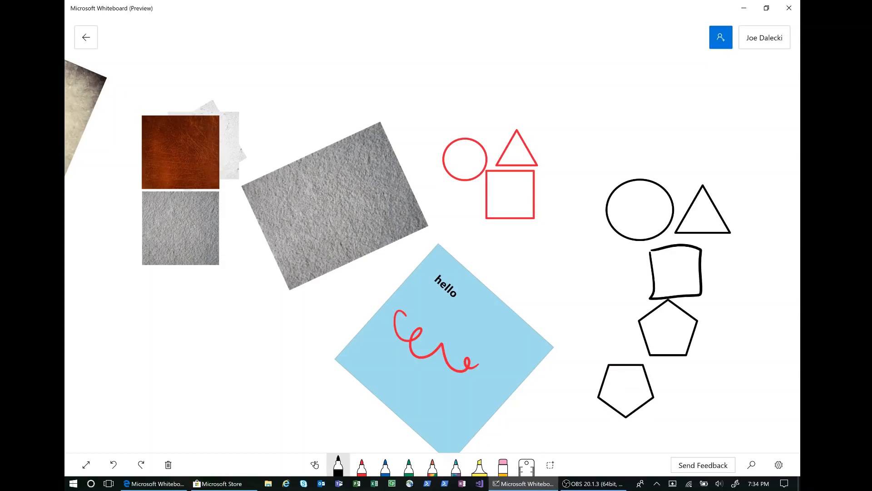
mouse_move(667, 119)
left_mouse_down()
mouse_move(668, 178)
mouse_move(721, 119)
mouse_move(667, 120)
left_mouse_up()
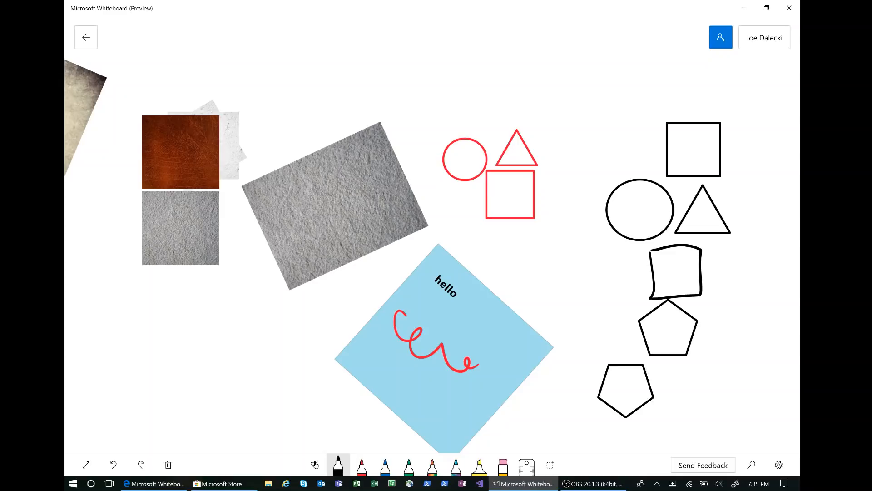
Create a new blank whiteboard and return to the whiteboard gallery.
key("alt+Left")
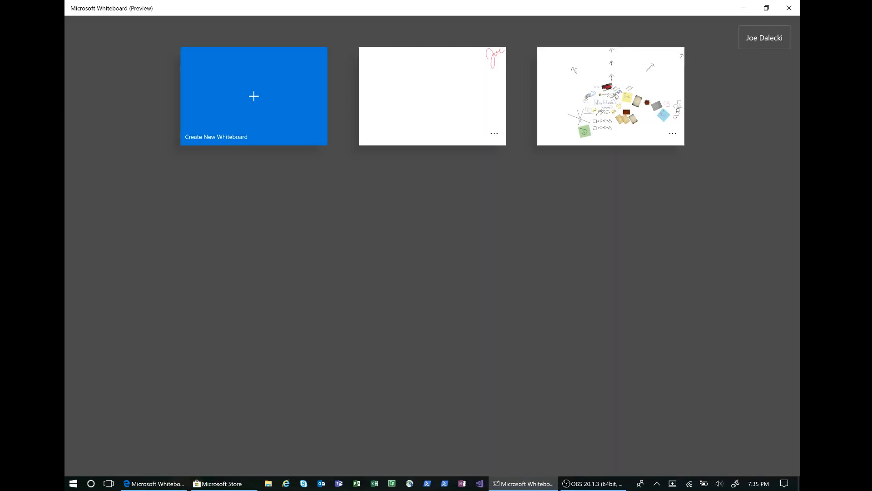
key("Return")
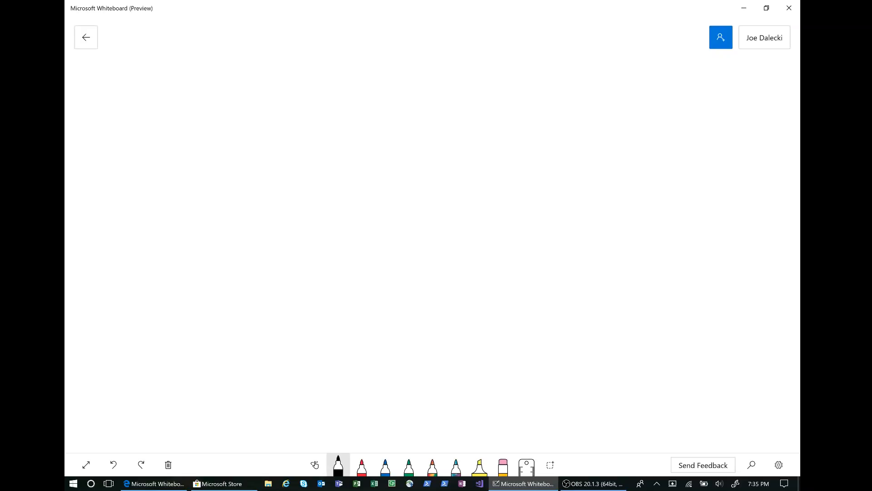
left_click(86, 37)
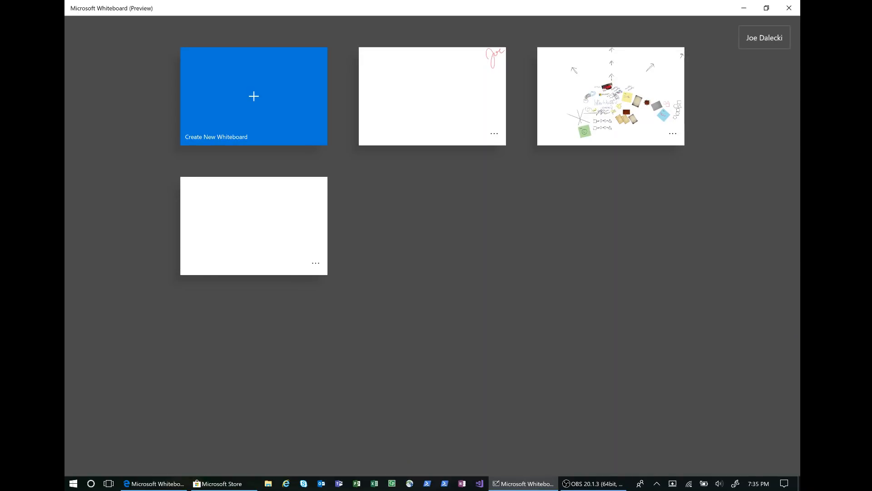
Check the drawing-filled whiteboard, and delete the nearly blank whiteboard with pink handwriting from the gallery.
left_click(611, 95)
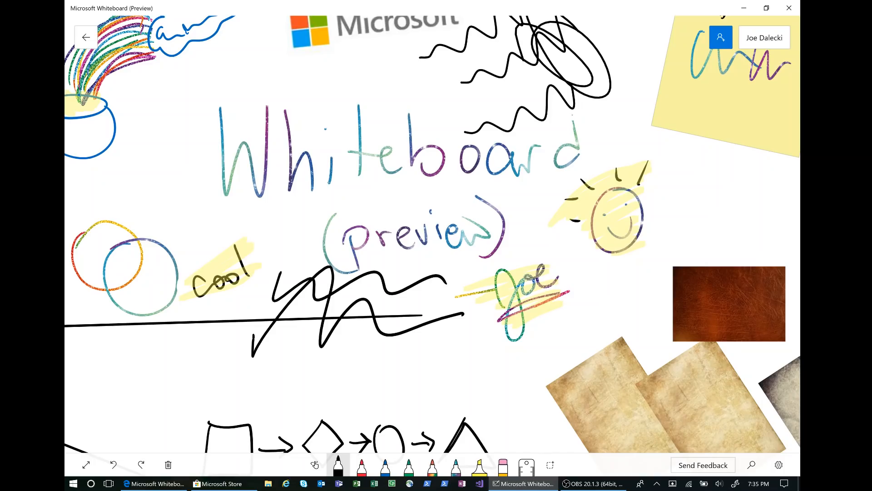
left_click(86, 37)
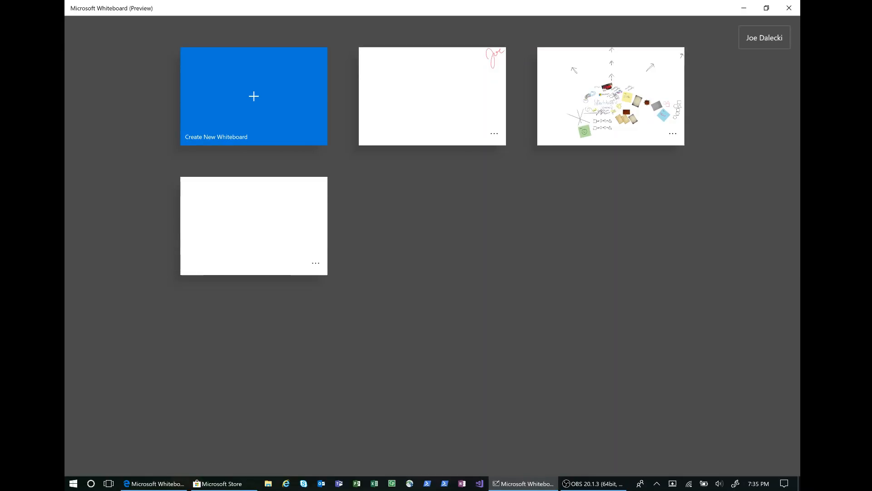
left_click(494, 133)
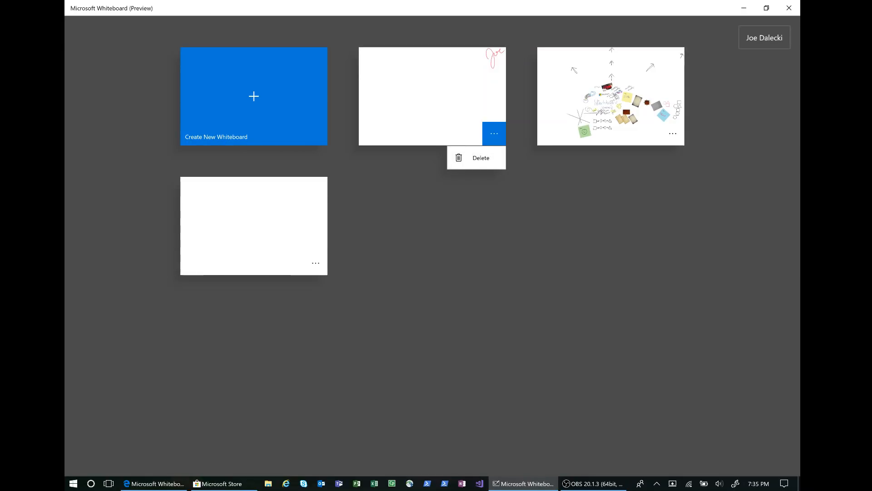
left_click(477, 158)
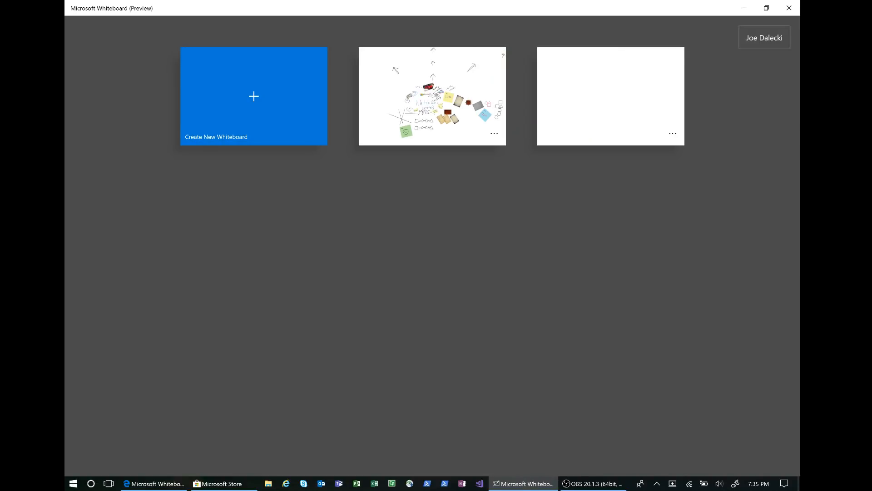
Reopen the drawing-filled whiteboard and create a sharing link for it.
left_click(431, 95)
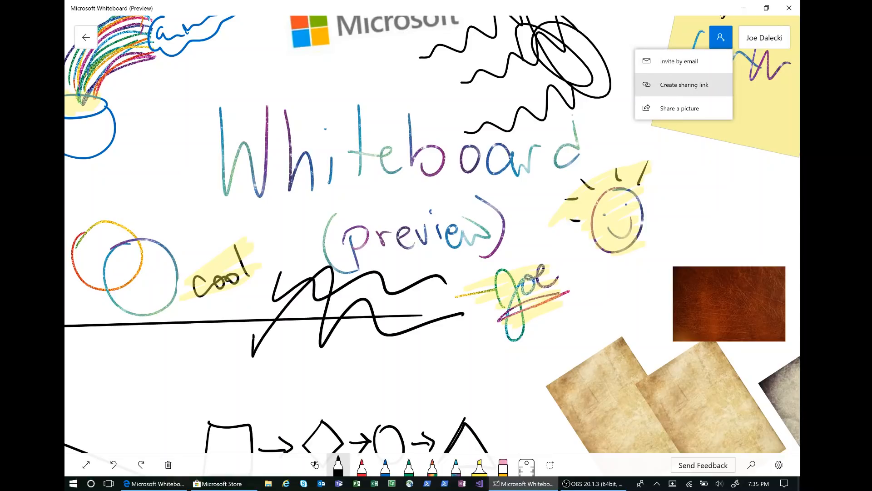
left_click(684, 84)
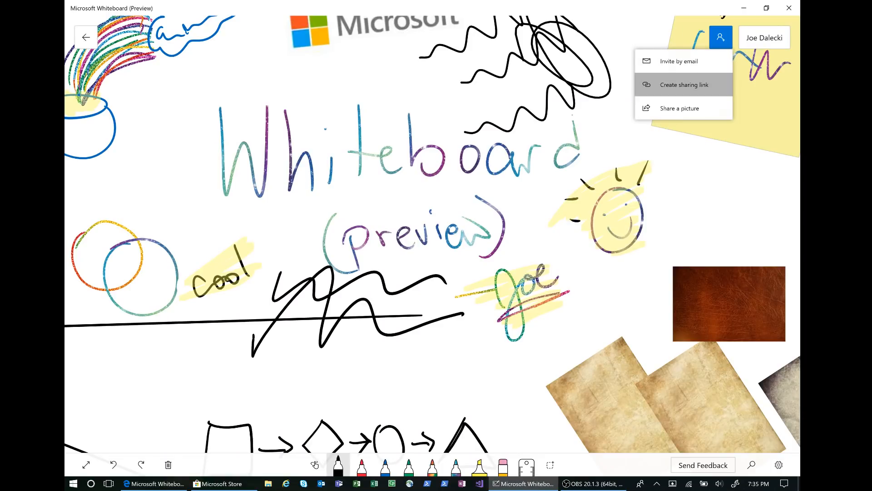